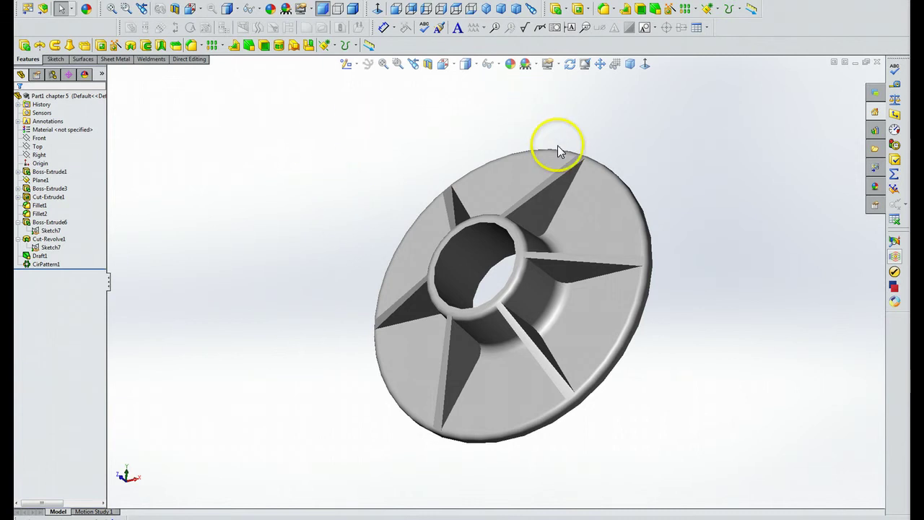
# Turn the ribbed flange part to a Normal To view and bring up the sketch tools
pyautogui.click(646, 64)
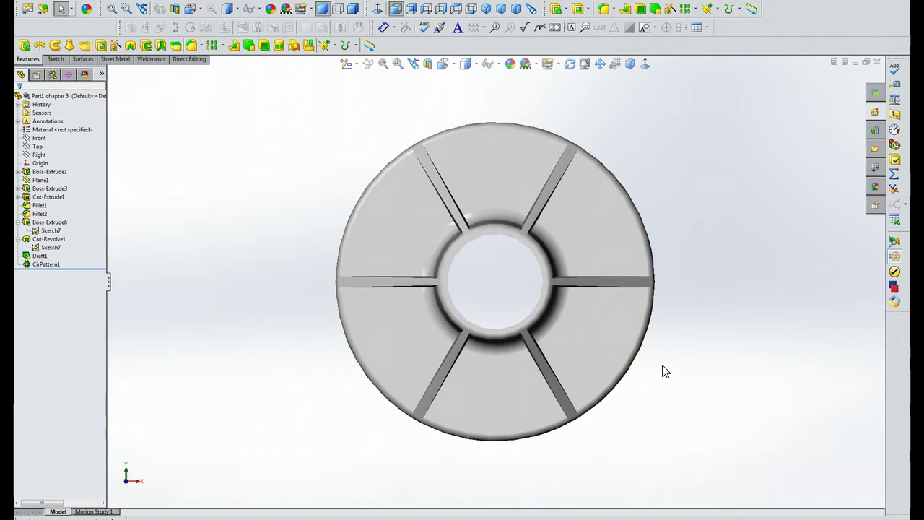
pyautogui.click(643, 350)
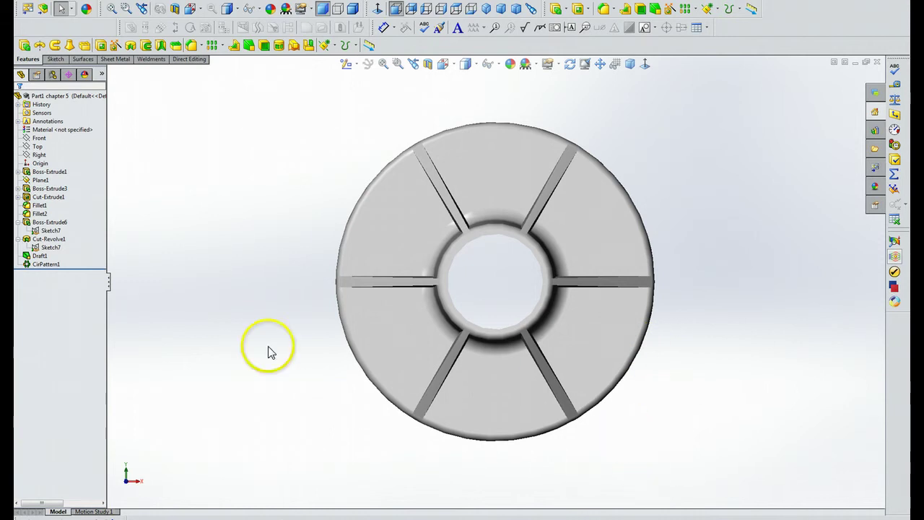
pyautogui.click(57, 59)
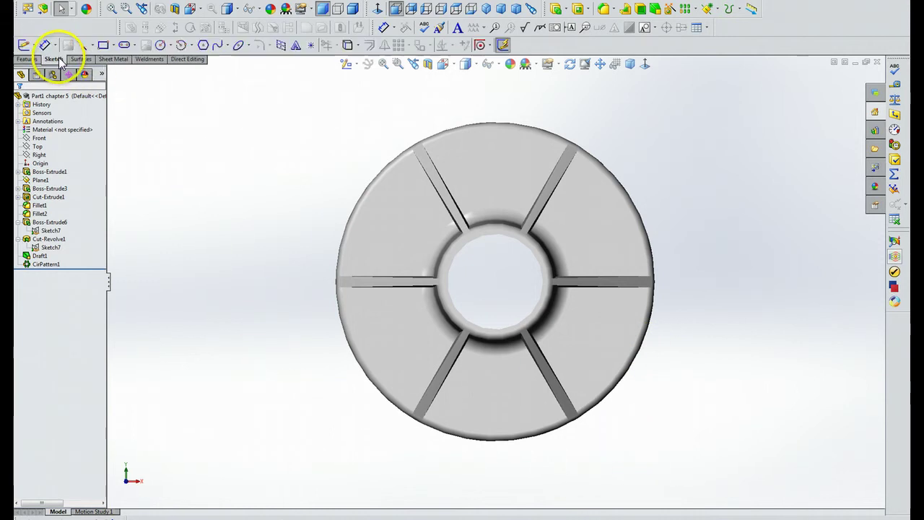
pyautogui.click(171, 45)
pyautogui.click(177, 57)
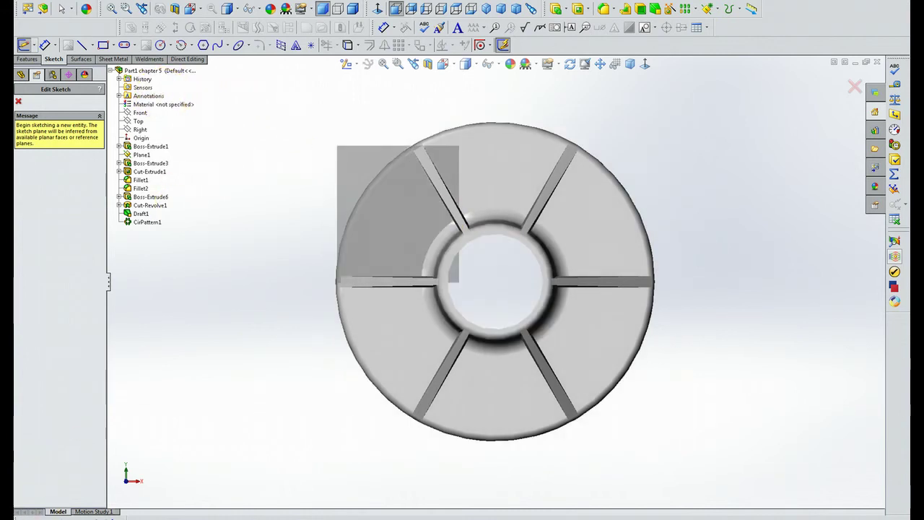
pyautogui.click(557, 283)
pyautogui.click(498, 284)
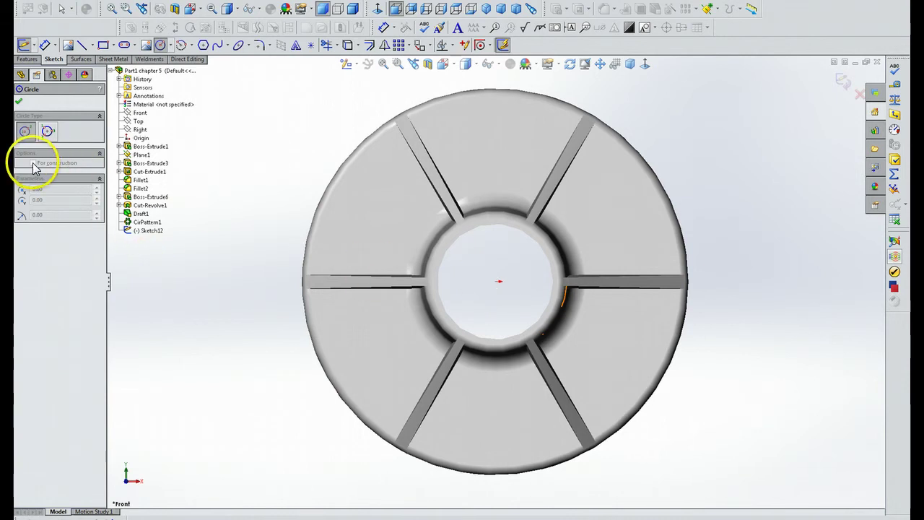
pyautogui.press('Escape')
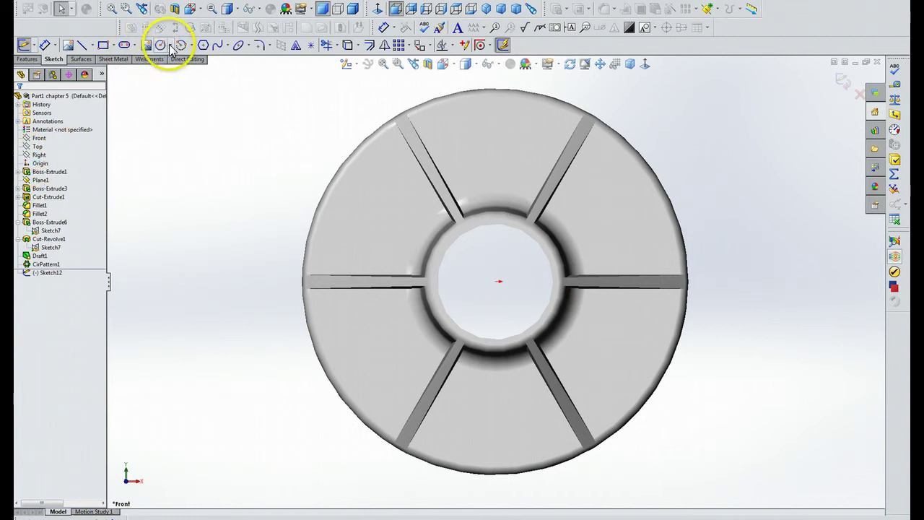
pyautogui.click(172, 49)
pyautogui.click(178, 57)
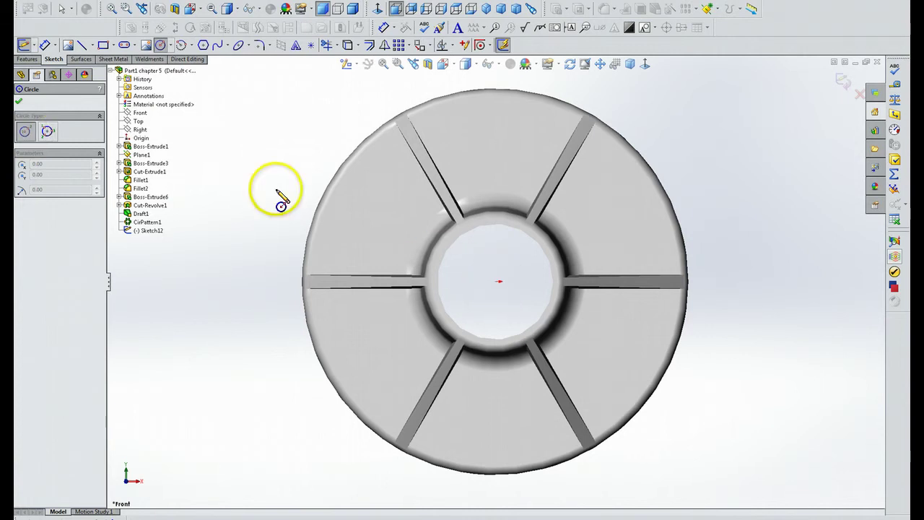
pyautogui.press('Escape')
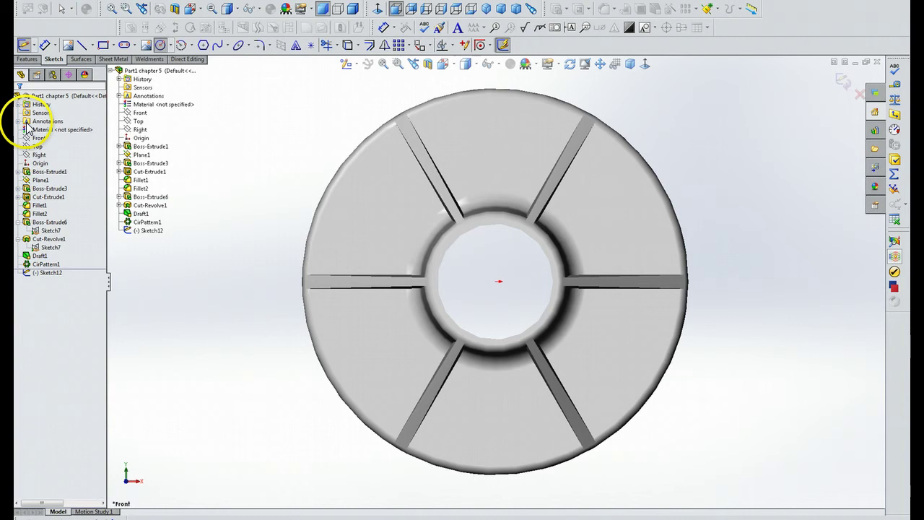
pyautogui.click(37, 146)
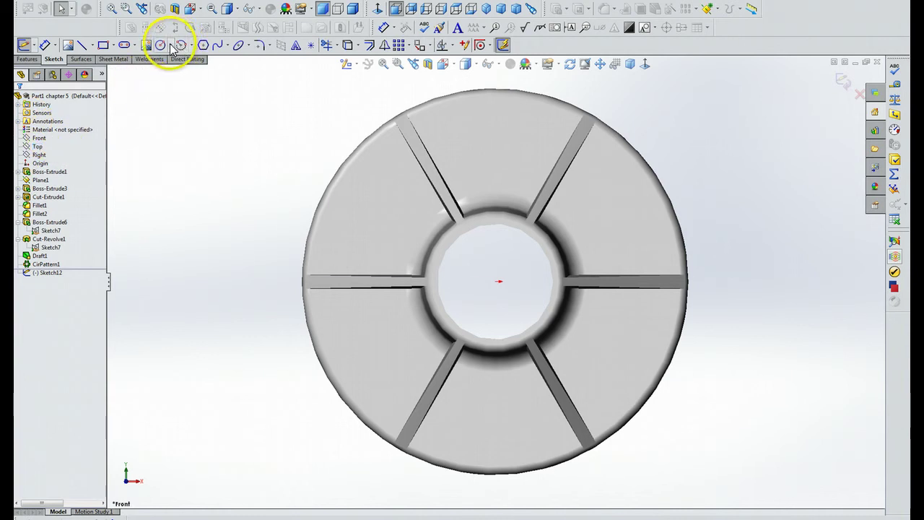
pyautogui.click(170, 45)
pyautogui.click(177, 58)
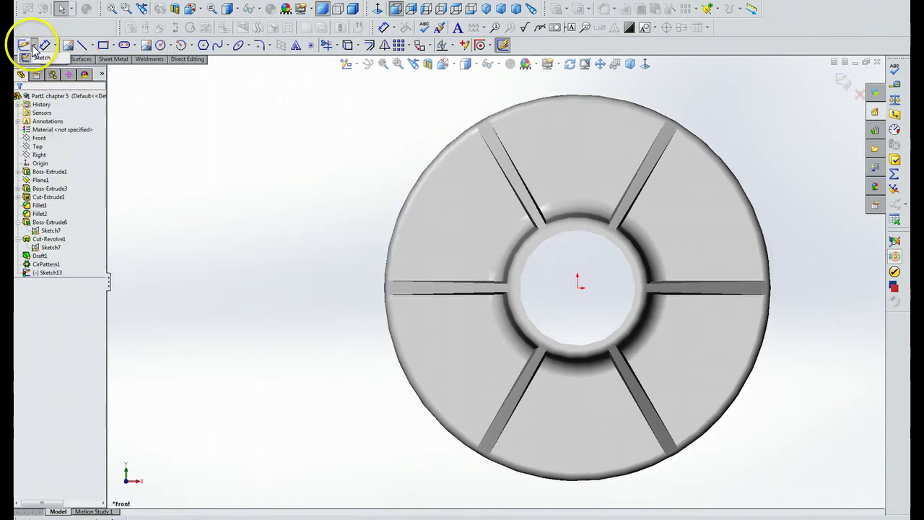
# Discard the empty sketch and start a new sketch on the flange face
pyautogui.click(27, 47)
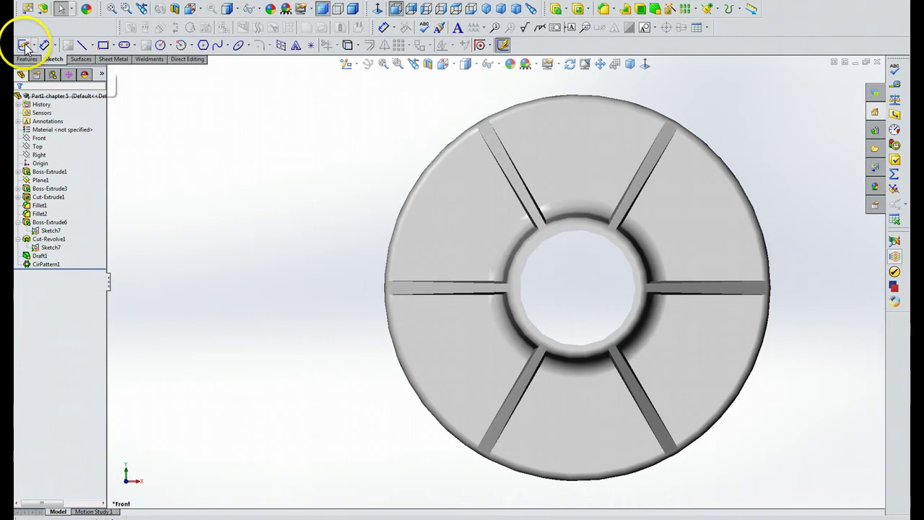
pyautogui.click(25, 46)
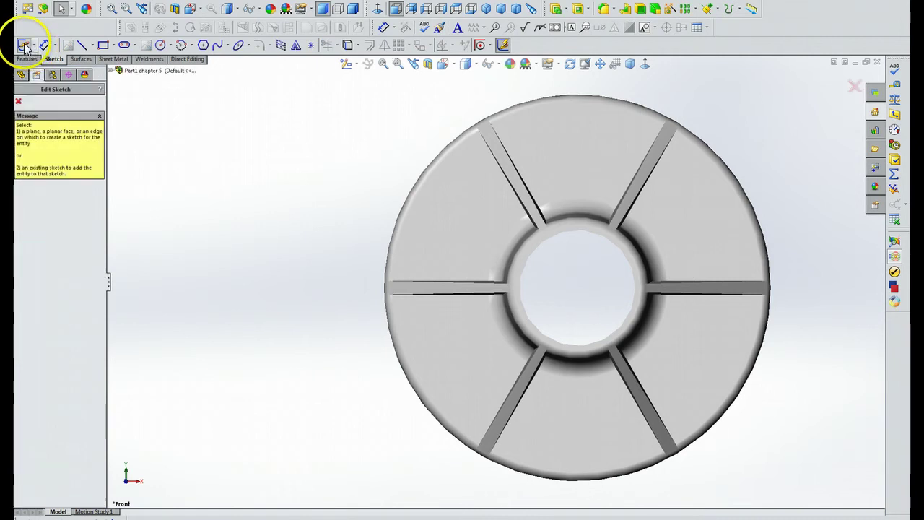
pyautogui.click(172, 46)
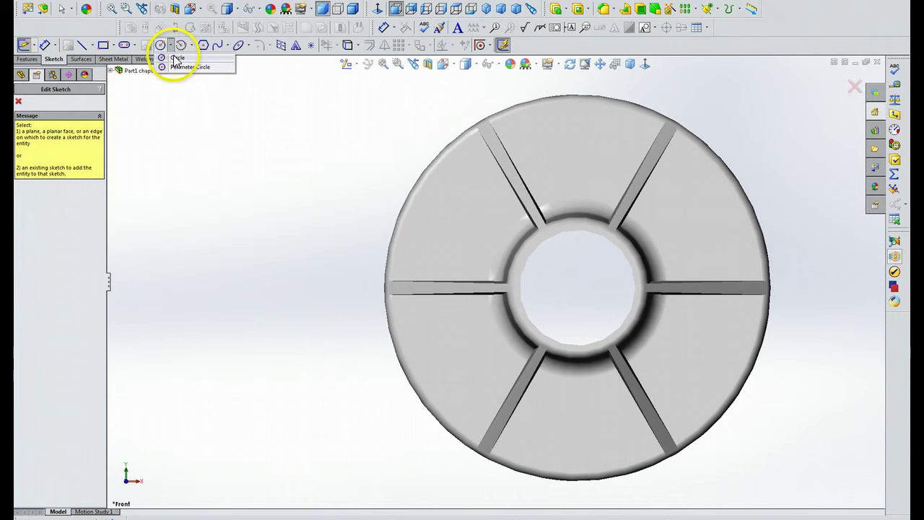
pyautogui.click(175, 58)
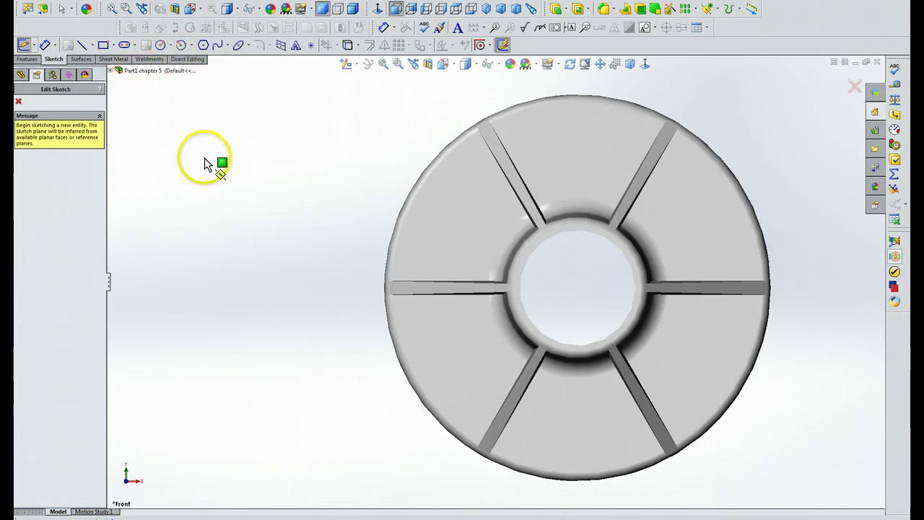
pyautogui.click(561, 232)
# Draw a construction circle of radius about 1.99 centred on the part's origin
pyautogui.click(560, 230)
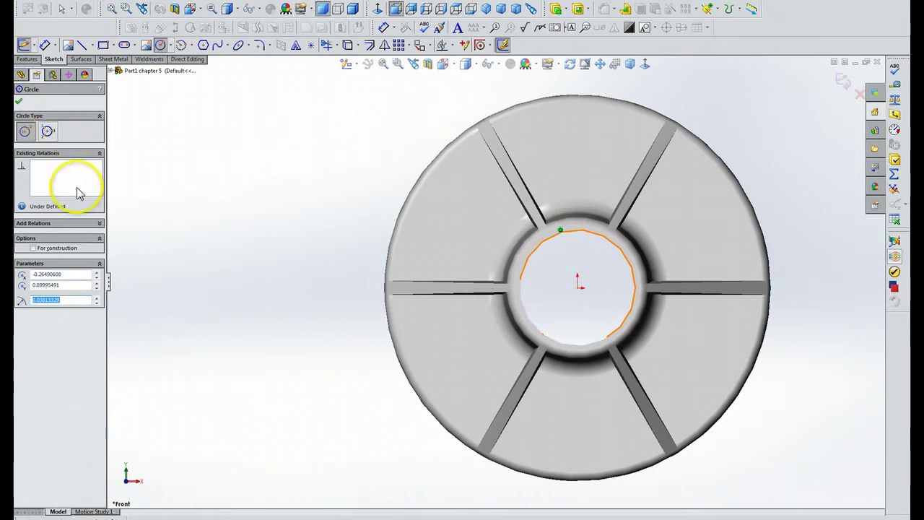
pyautogui.click(32, 248)
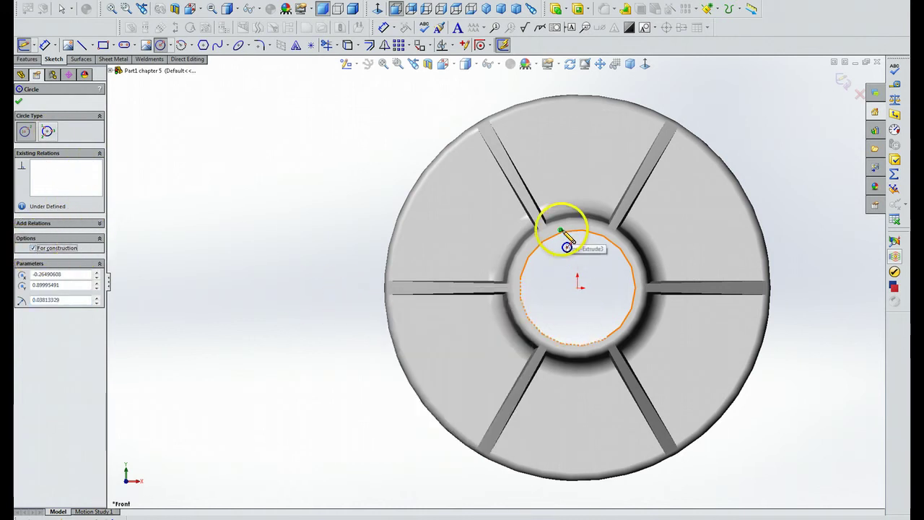
pyautogui.click(578, 287)
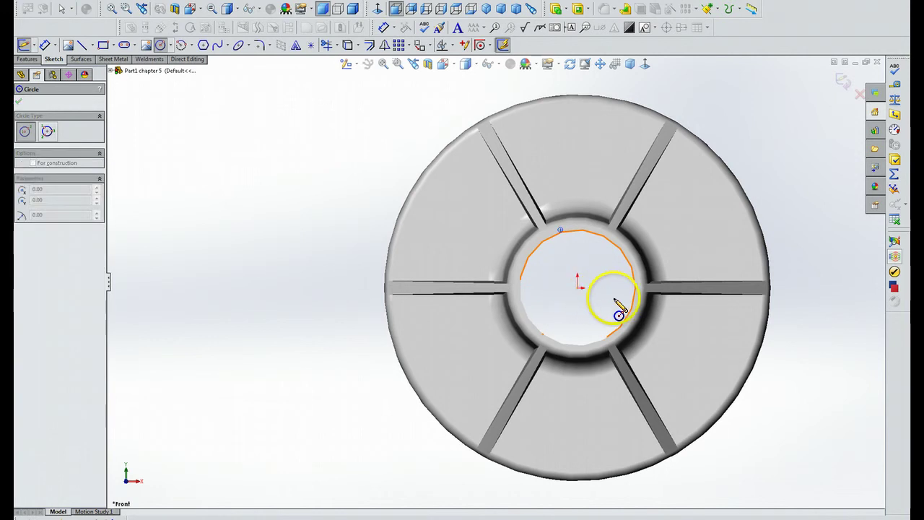
pyautogui.click(578, 288)
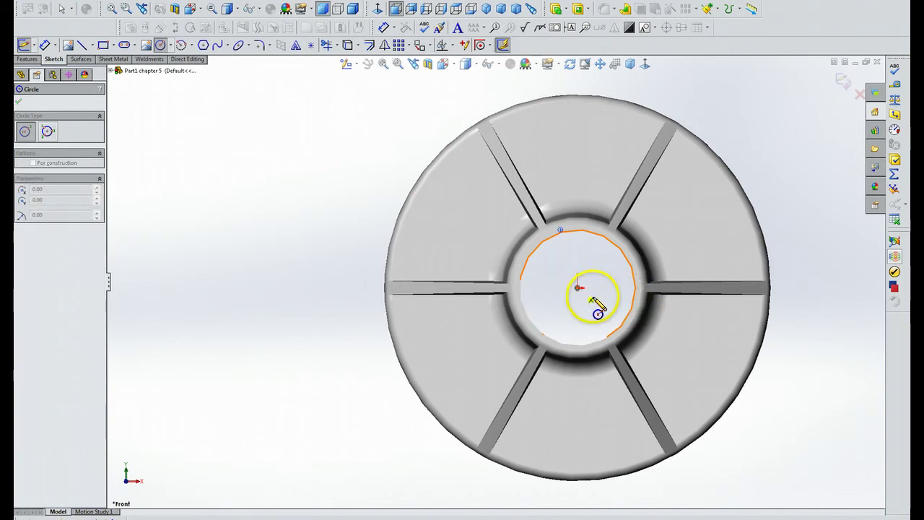
pyautogui.click(691, 347)
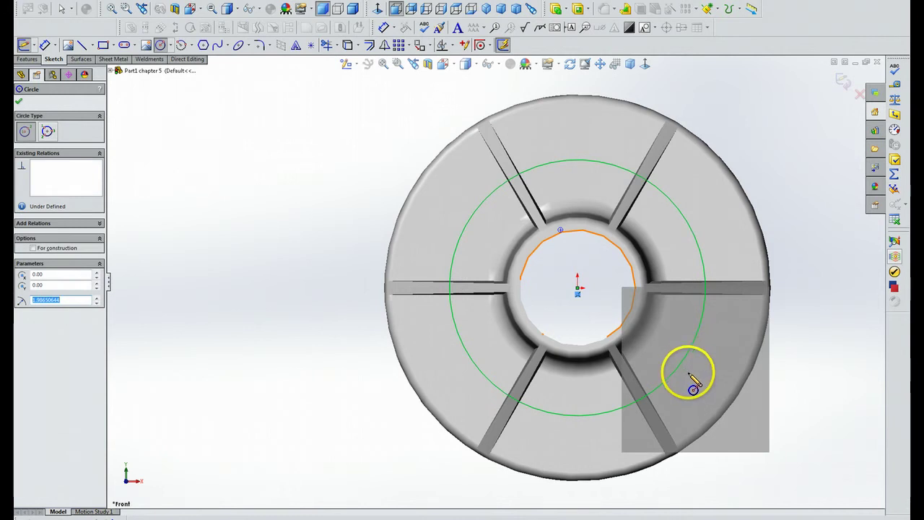
pyautogui.press('Escape')
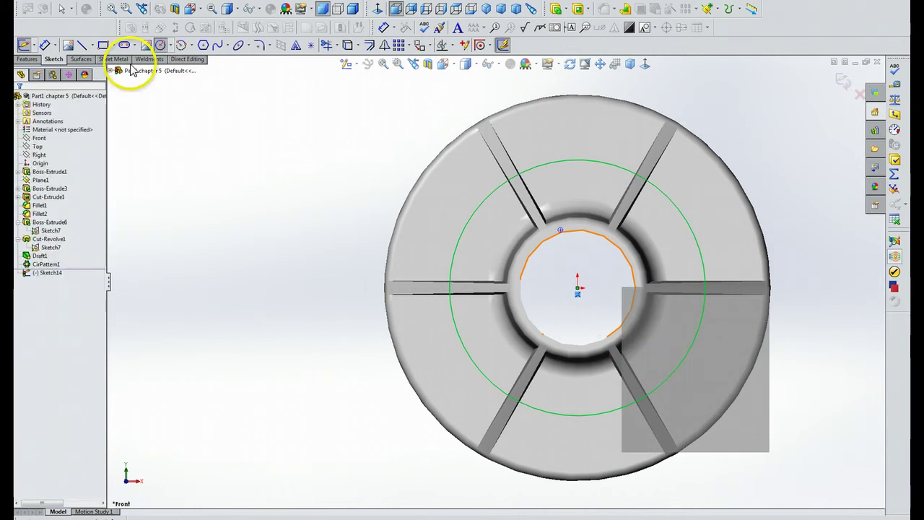
# Dimension the construction circle's diameter to 4.5 in
pyautogui.click(45, 45)
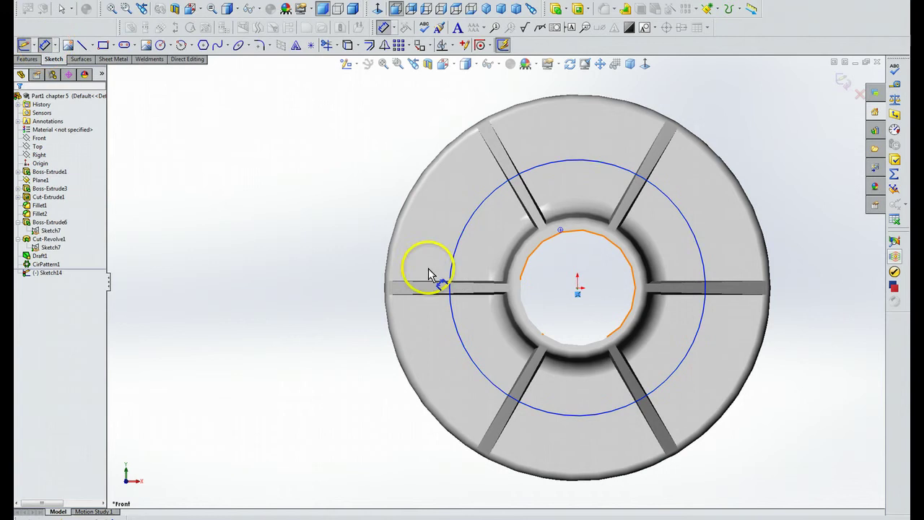
pyautogui.click(593, 162)
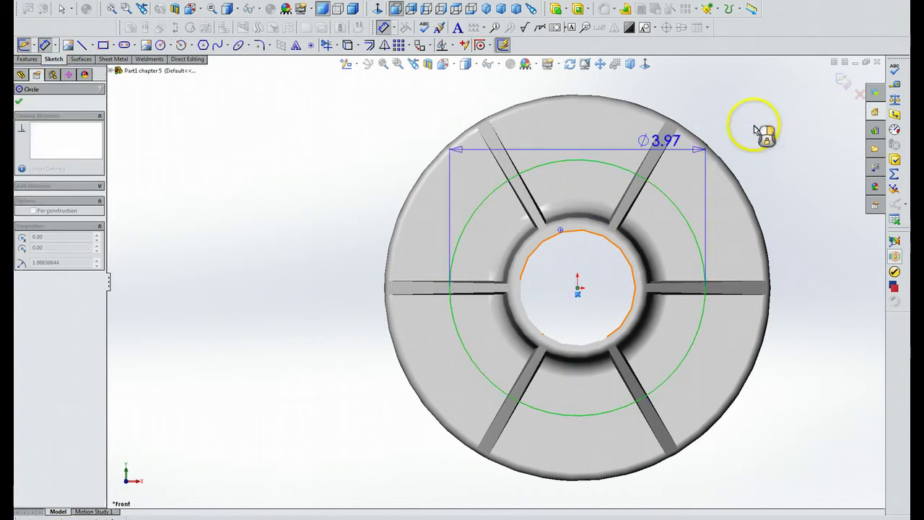
pyautogui.click(773, 157)
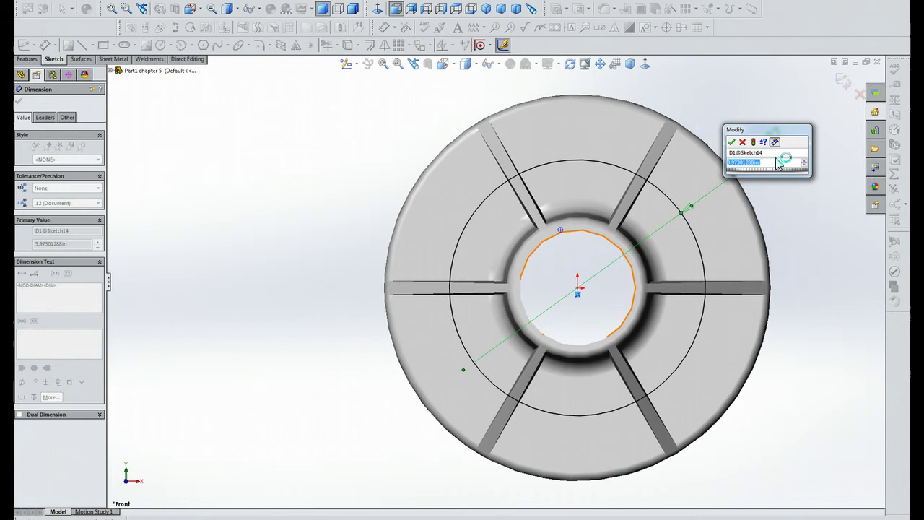
pyautogui.write('4.5')
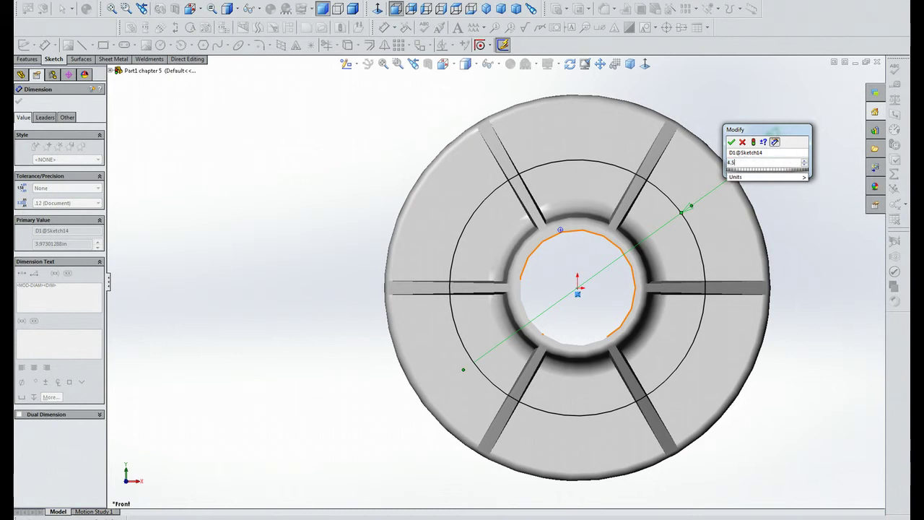
pyautogui.press('Return')
pyautogui.click(801, 184)
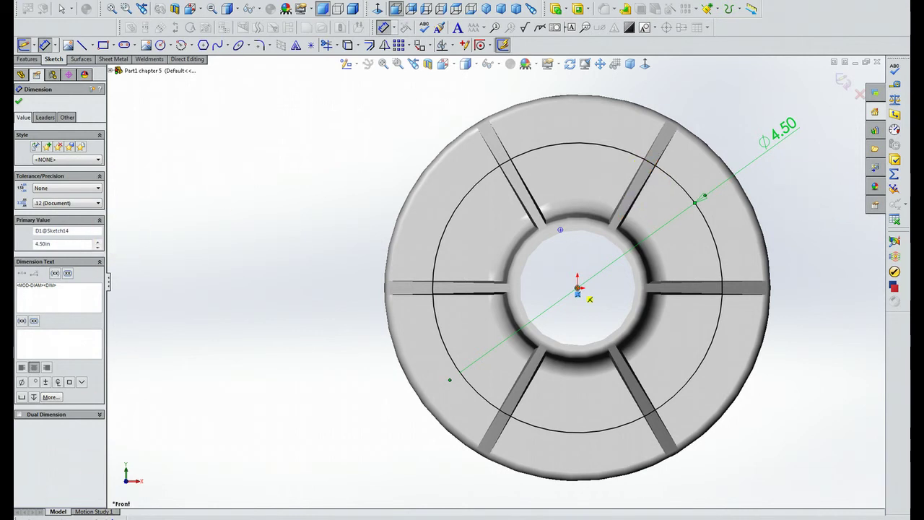
pyautogui.press('Escape')
pyautogui.press('z')
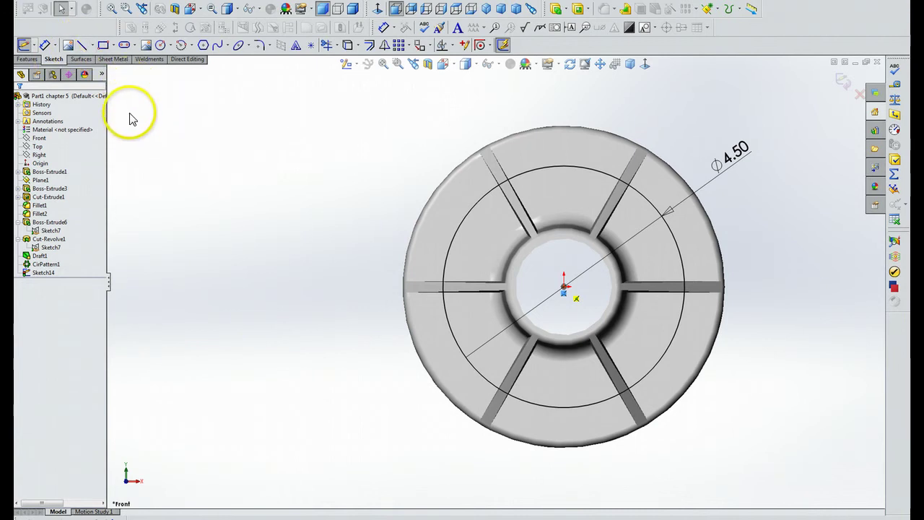
# Try drawing a horizontal centerline from the origin, then undo the overlong line
pyautogui.click(92, 46)
pyautogui.click(102, 68)
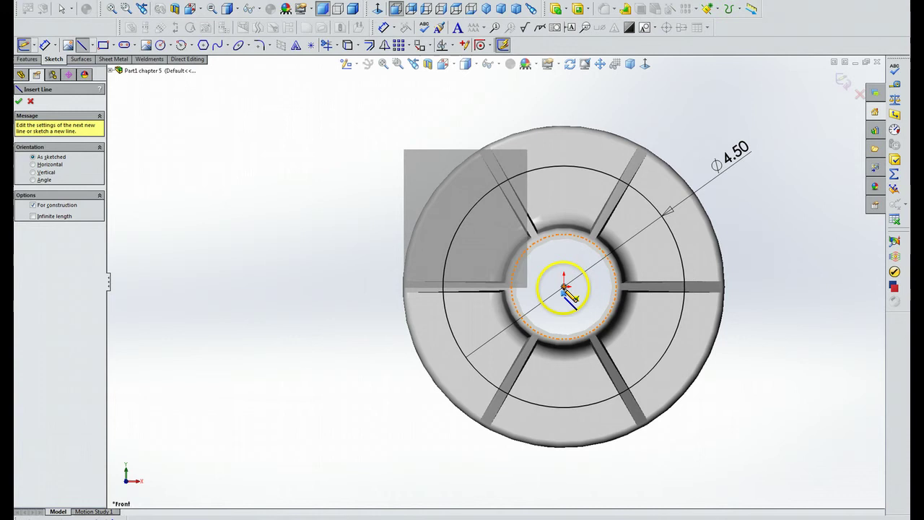
pyautogui.moveTo(564, 287); pyautogui.dragTo(580, 287)
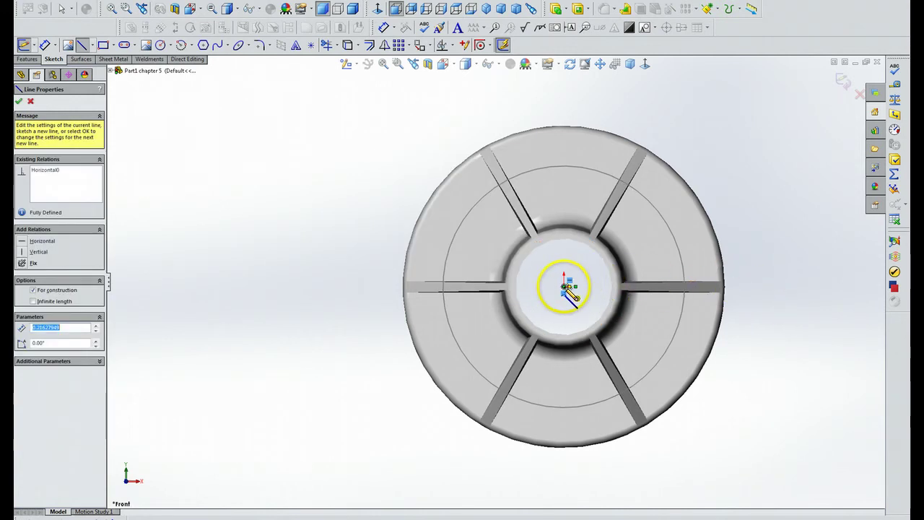
pyautogui.moveTo(565, 287); pyautogui.dragTo(781, 285)
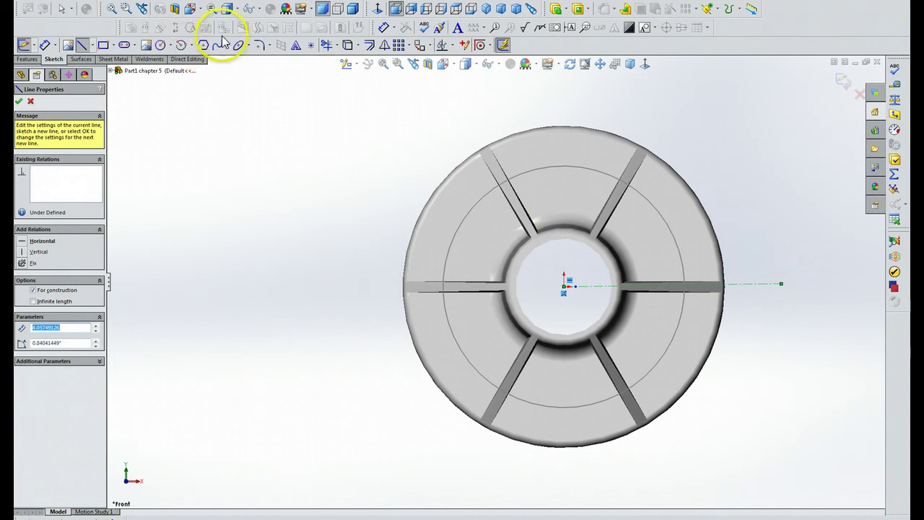
pyautogui.hotkey('ctrl', 'z')
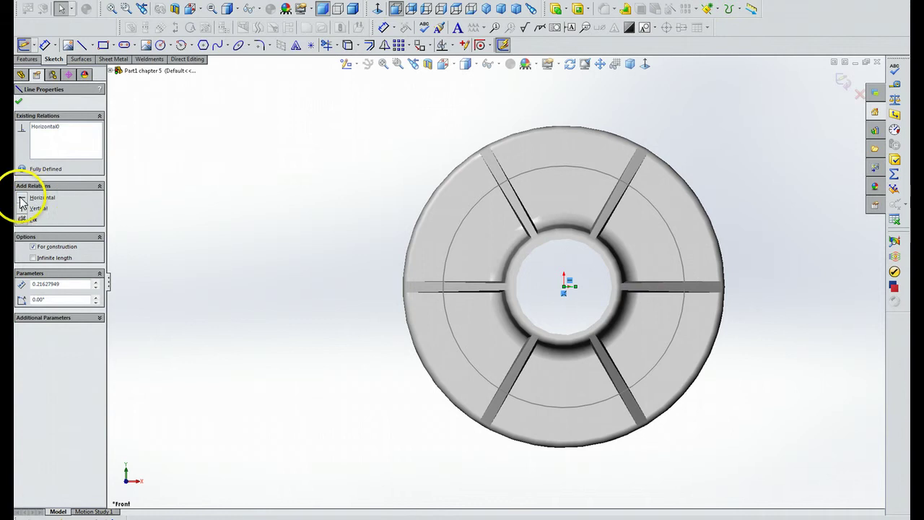
pyautogui.click(564, 287)
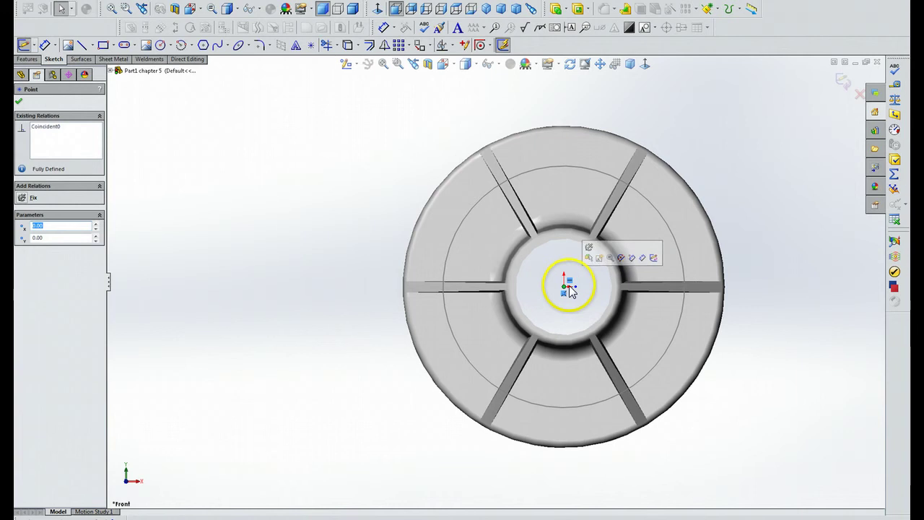
# Draw a horizontal centerline from the origin to past the part's right edge
pyautogui.click(82, 45)
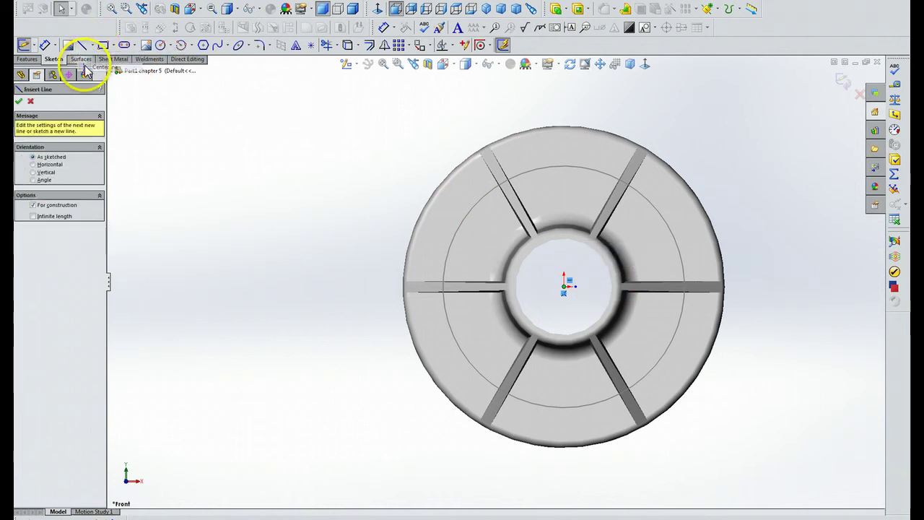
pyautogui.click(40, 170)
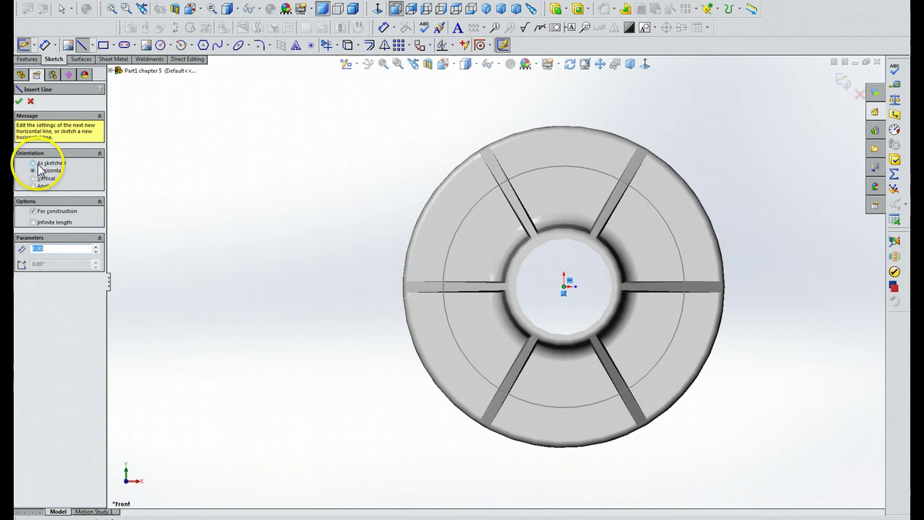
pyautogui.click(564, 287)
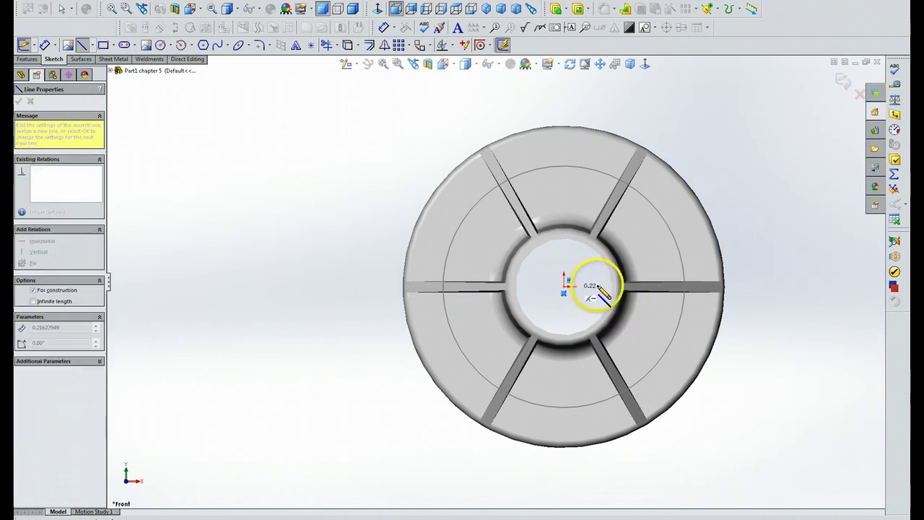
pyautogui.click(794, 287)
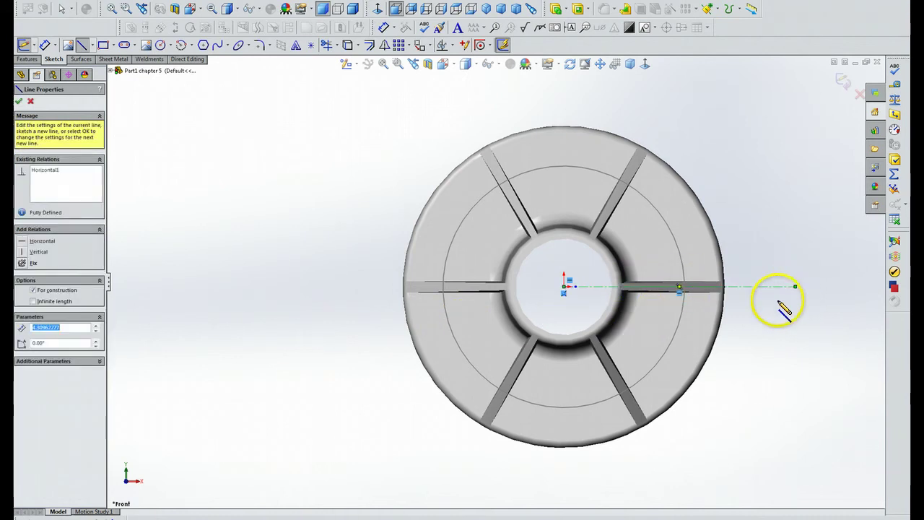
pyautogui.press('Escape')
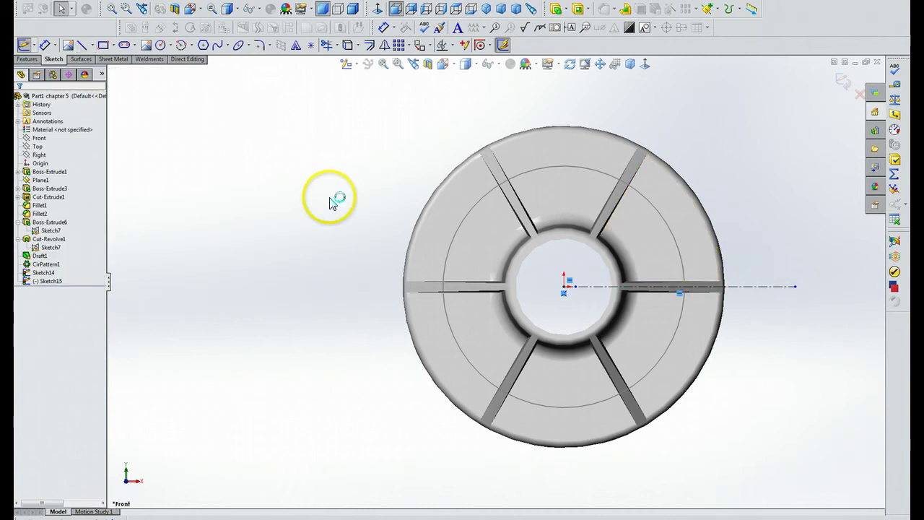
# Add a 30° angled centerline from the origin to beyond the outer rim
pyautogui.click(92, 47)
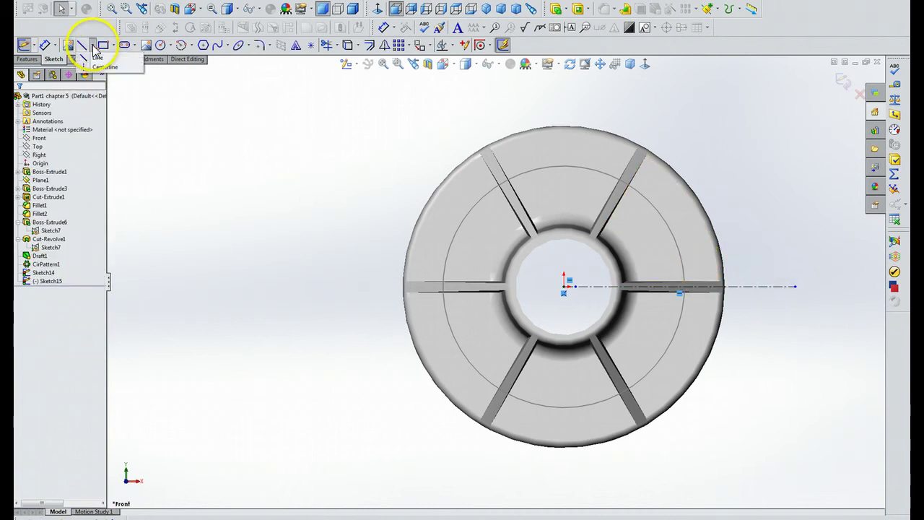
pyautogui.click(104, 66)
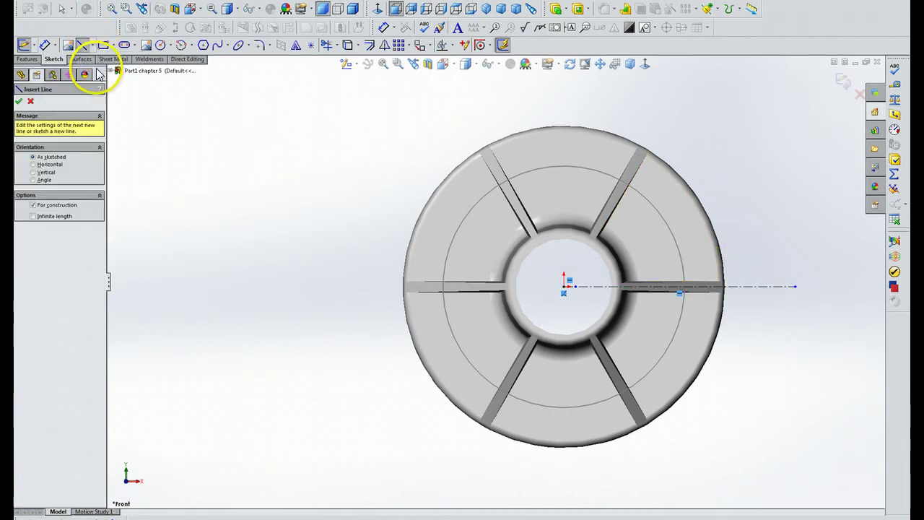
pyautogui.click(33, 181)
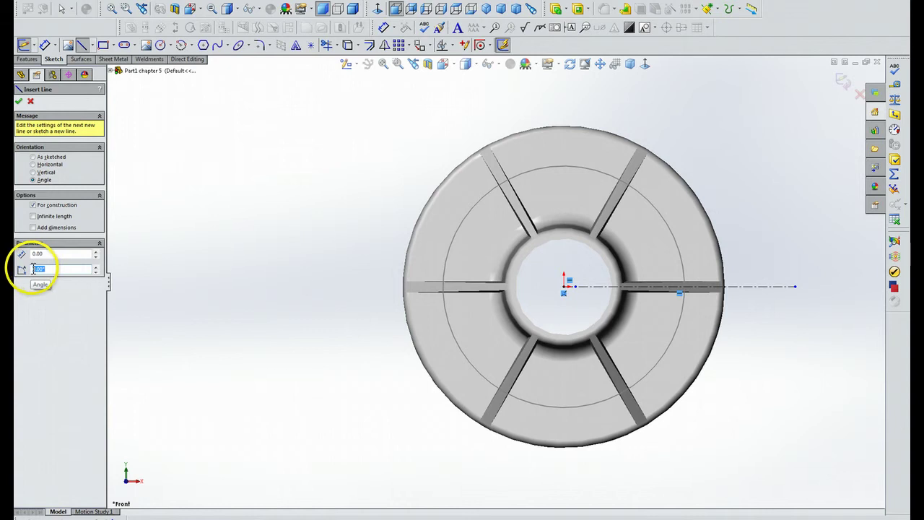
pyautogui.click(33, 268)
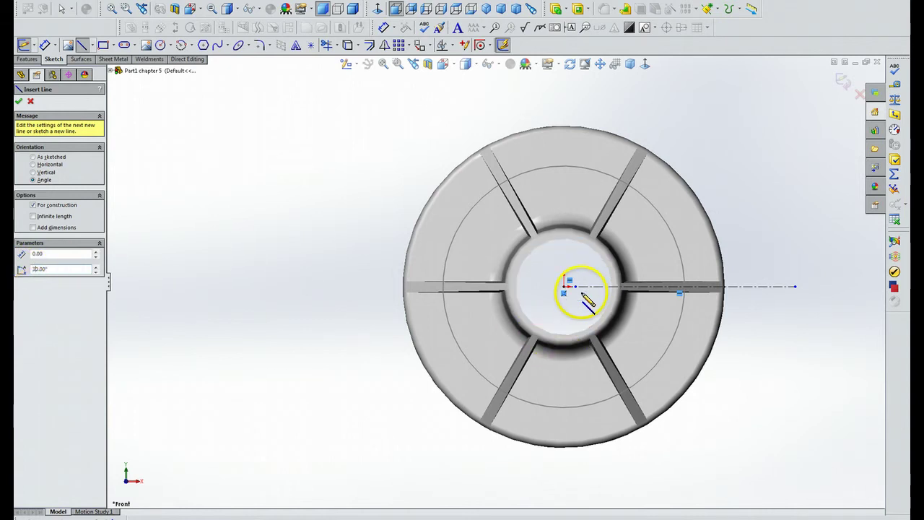
pyautogui.click(565, 287)
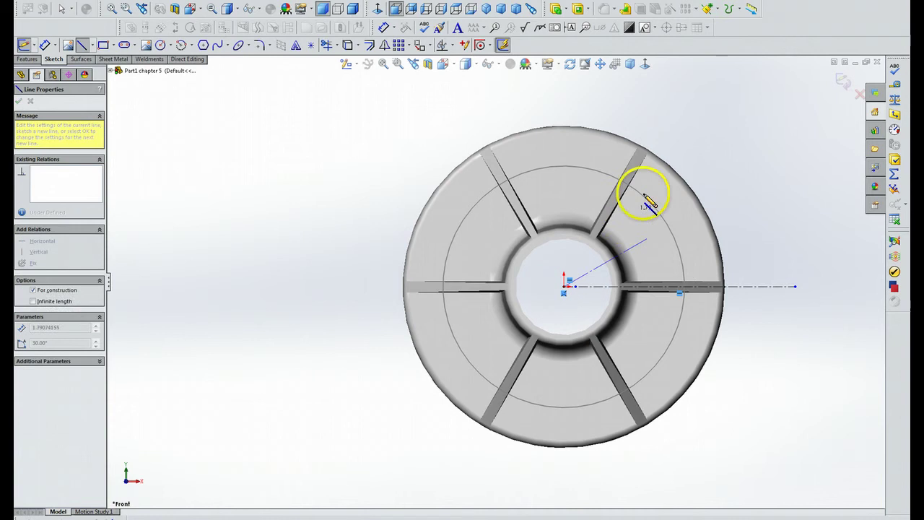
pyautogui.click(743, 170)
pyautogui.press('Escape')
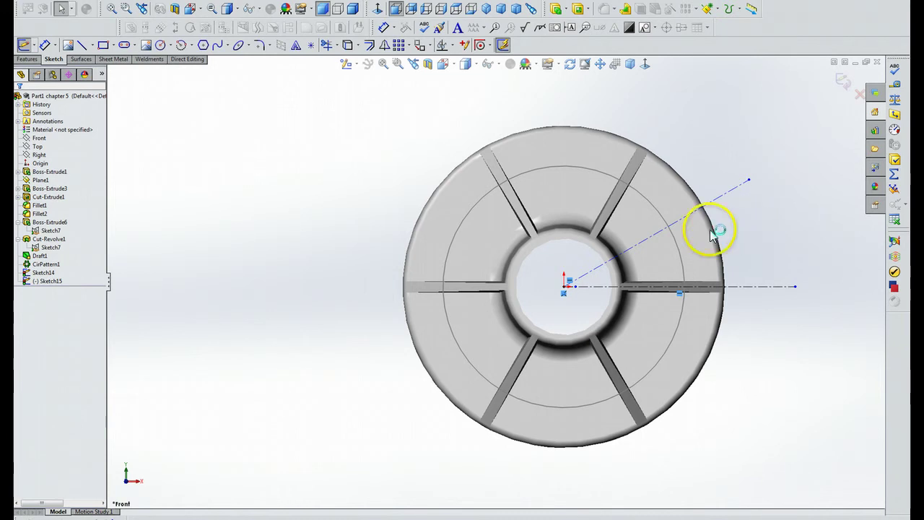
# Try dimensioning the angled centerline with Smart Dimension, then cancel
pyautogui.click(49, 47)
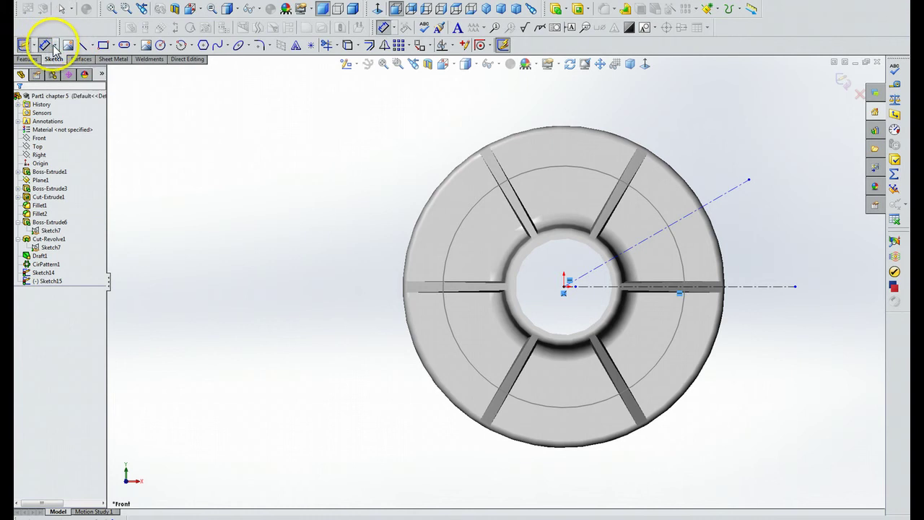
pyautogui.click(56, 47)
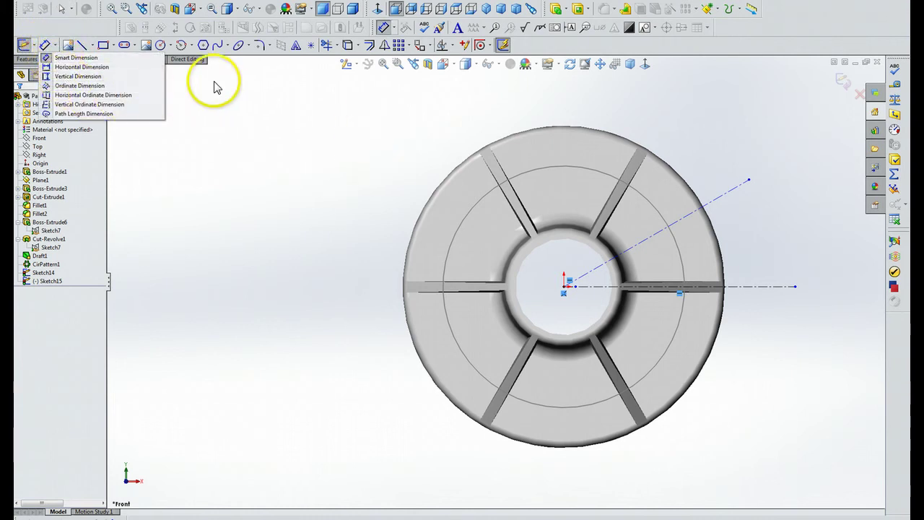
pyautogui.click(65, 59)
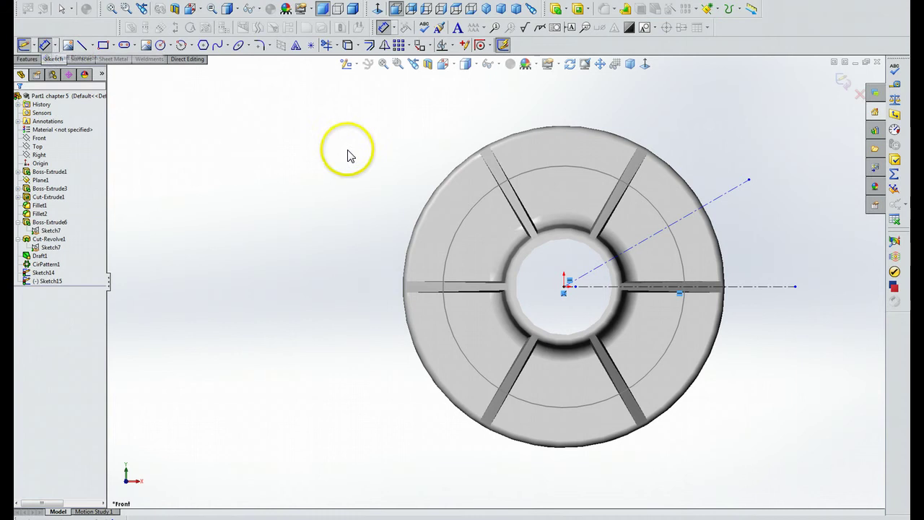
pyautogui.click(746, 189)
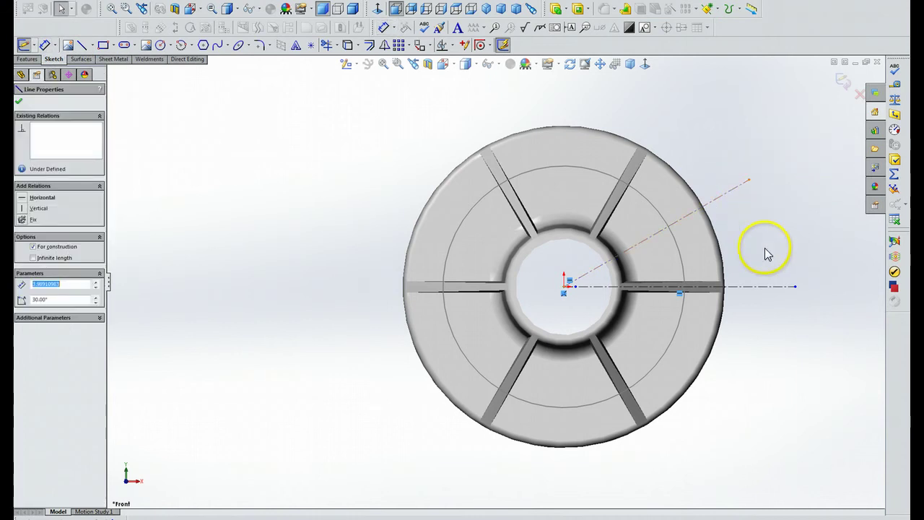
pyautogui.click(769, 288)
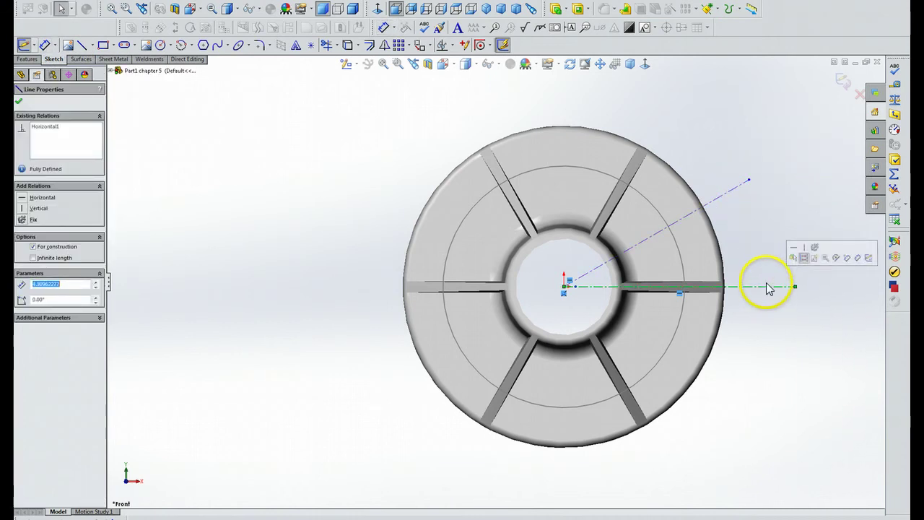
pyautogui.click(739, 186)
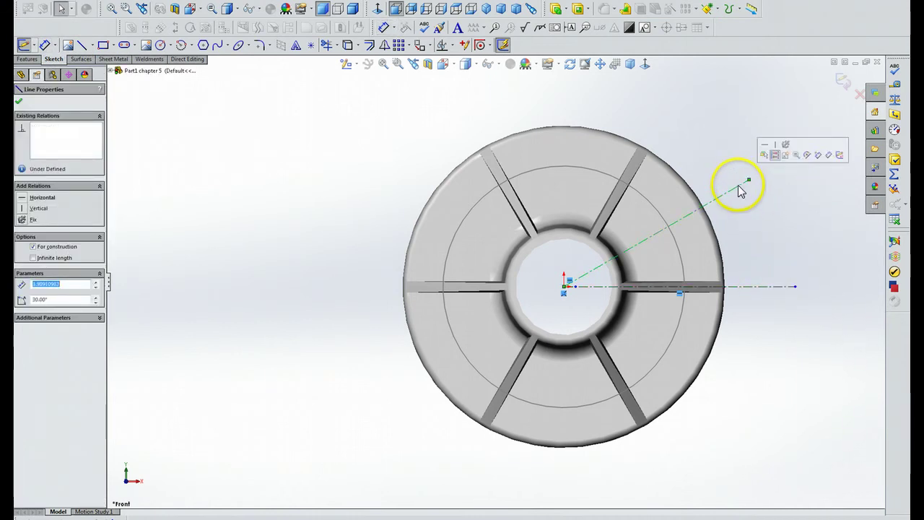
pyautogui.click(829, 156)
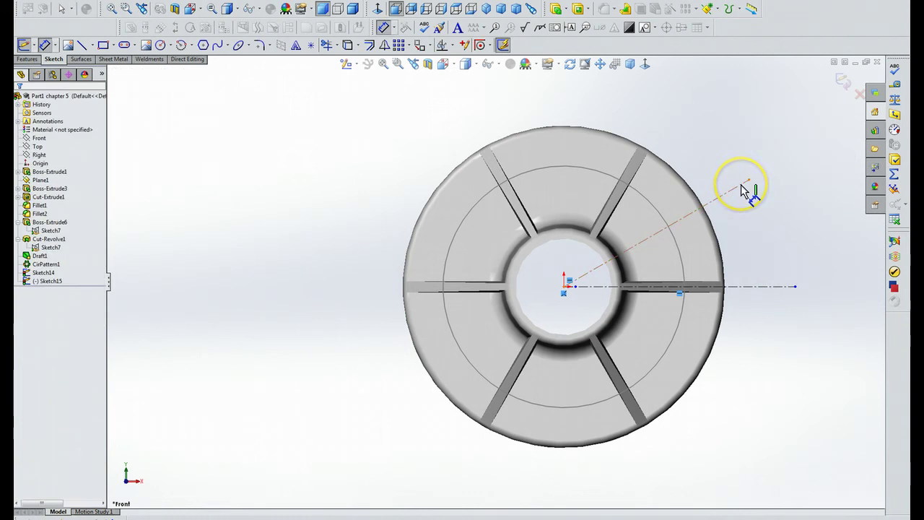
pyautogui.click(742, 185)
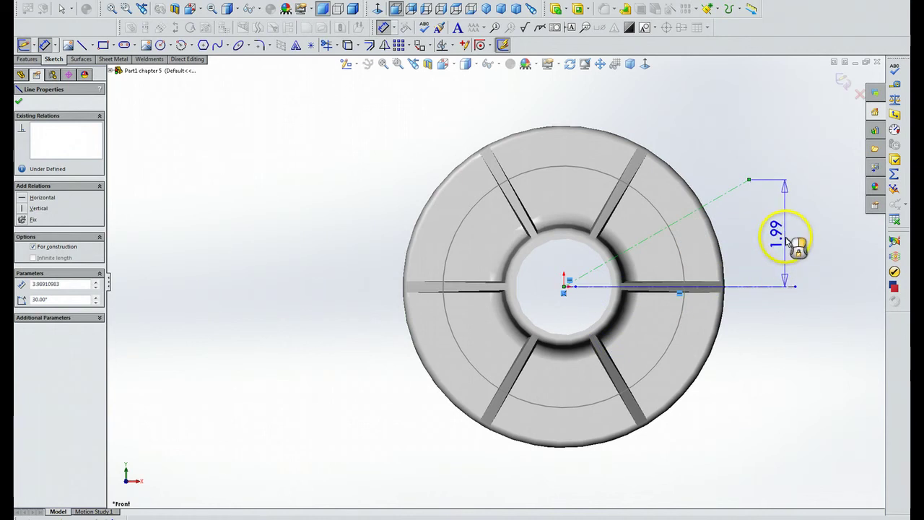
pyautogui.press('Escape')
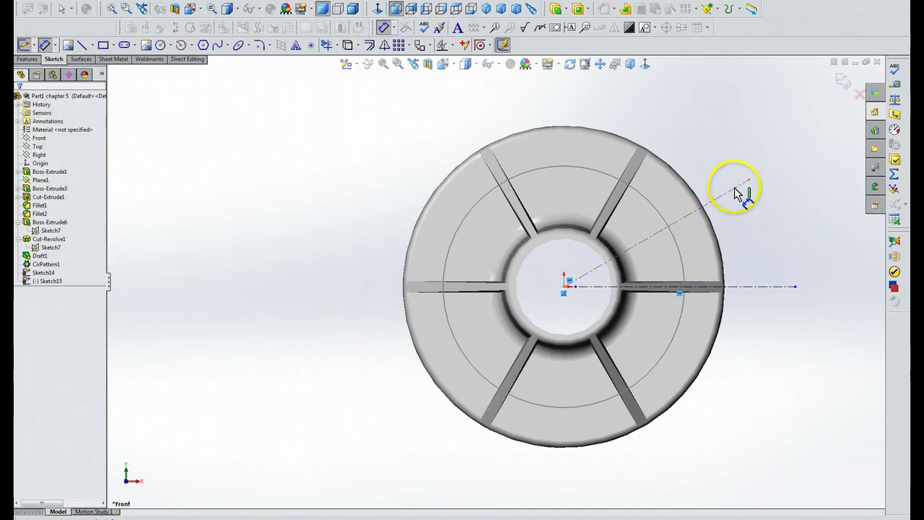
# Try a Path Length dimension on the centerlines, then cancel it
pyautogui.click(720, 198)
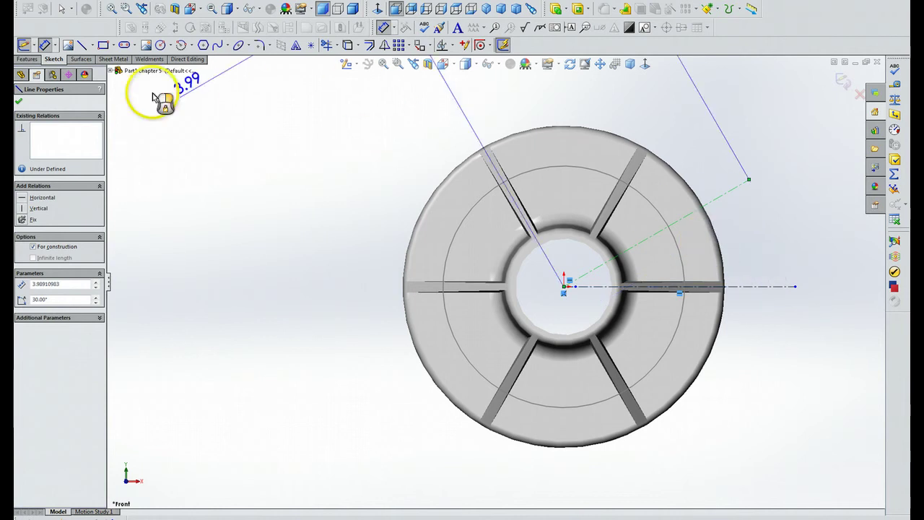
pyautogui.click(55, 46)
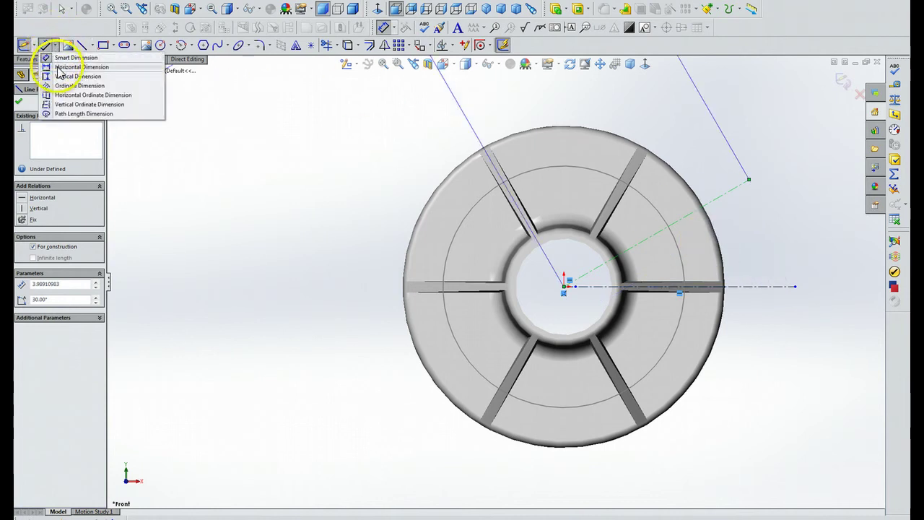
pyautogui.click(65, 114)
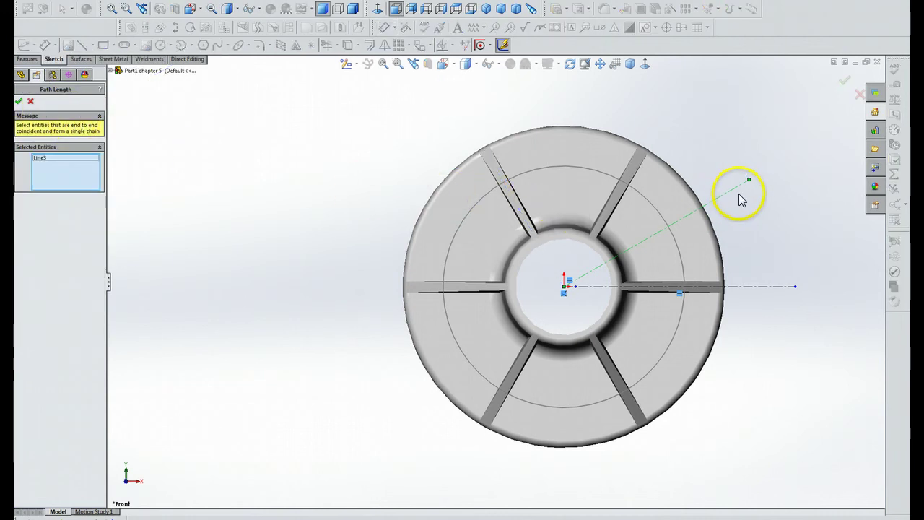
pyautogui.click(733, 192)
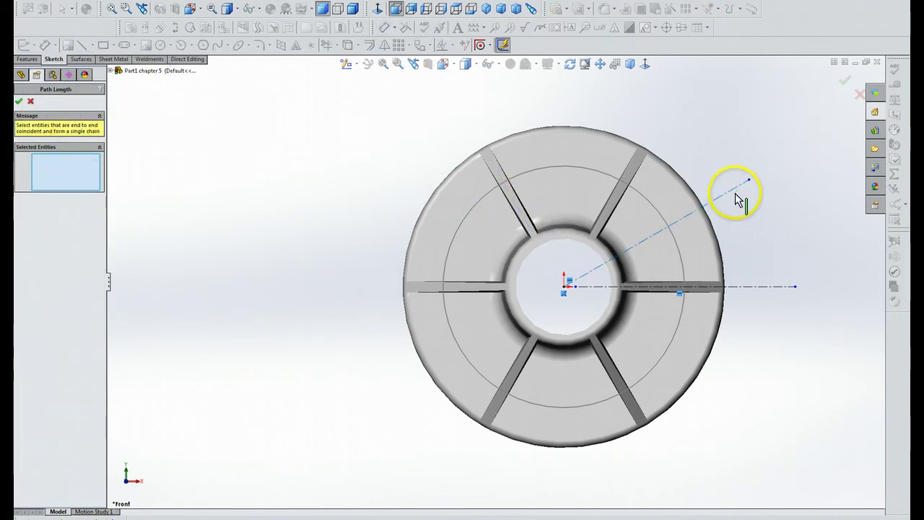
pyautogui.click(760, 287)
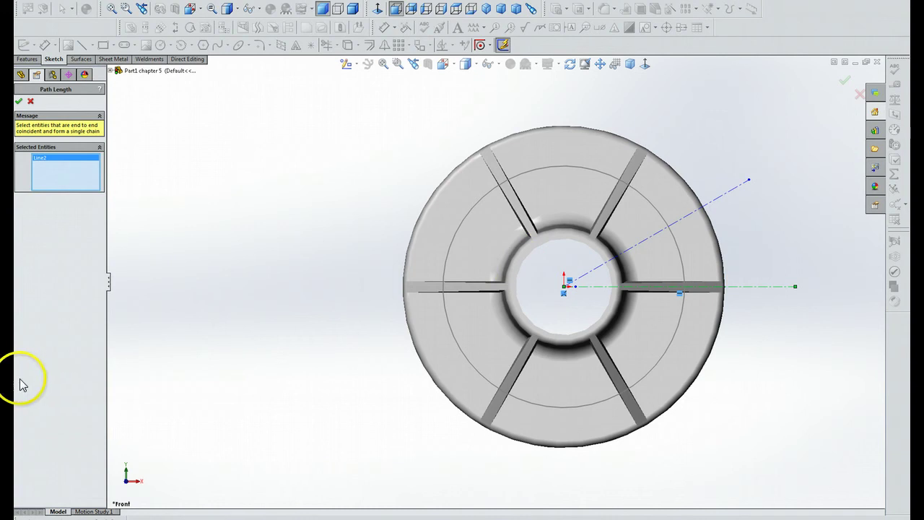
pyautogui.press('Escape')
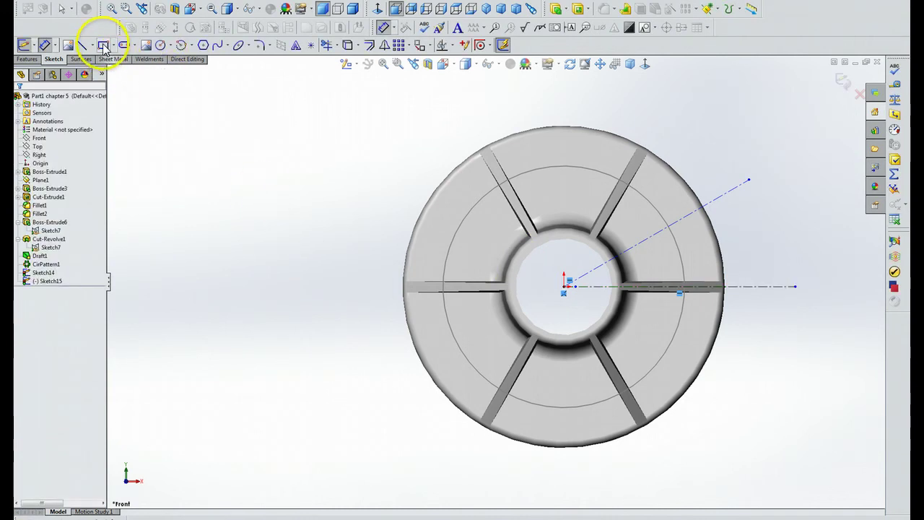
# Dimension the angle between the angled and horizontal centerlines as 30°
pyautogui.click(65, 49)
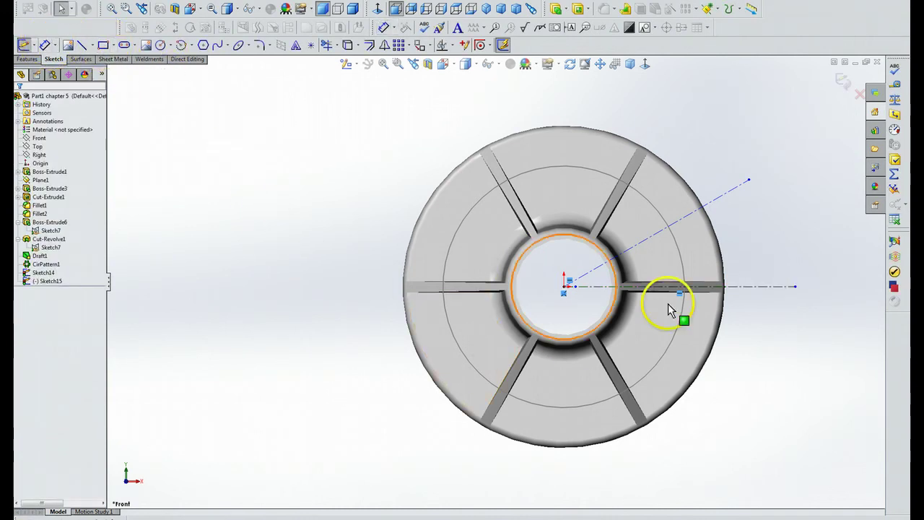
pyautogui.click(719, 199)
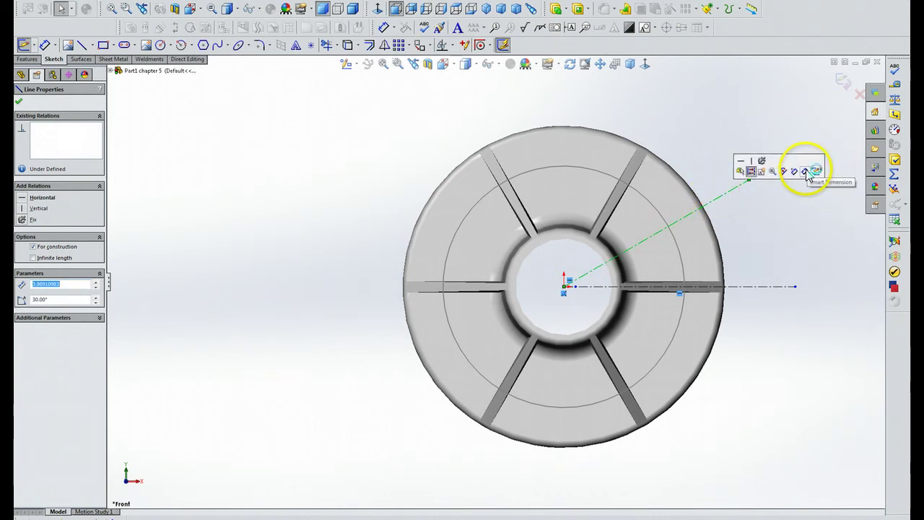
pyautogui.click(808, 171)
pyautogui.click(722, 196)
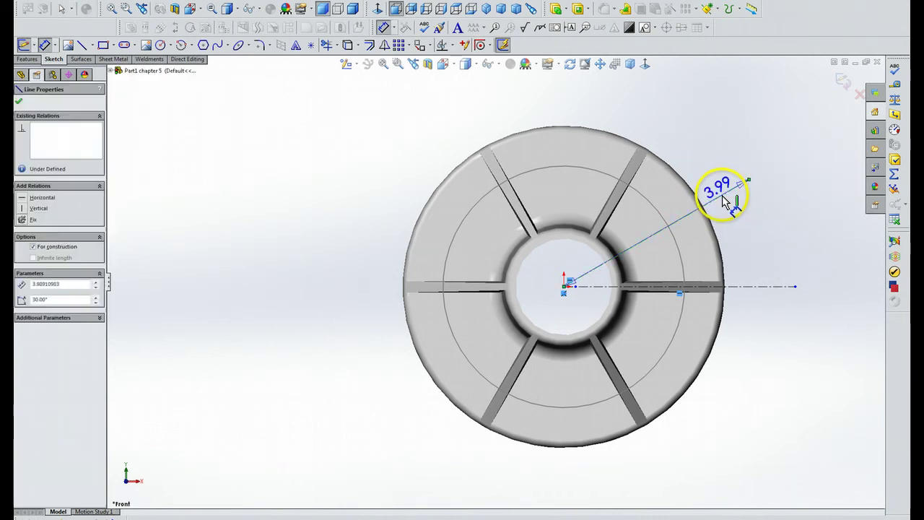
pyautogui.click(756, 287)
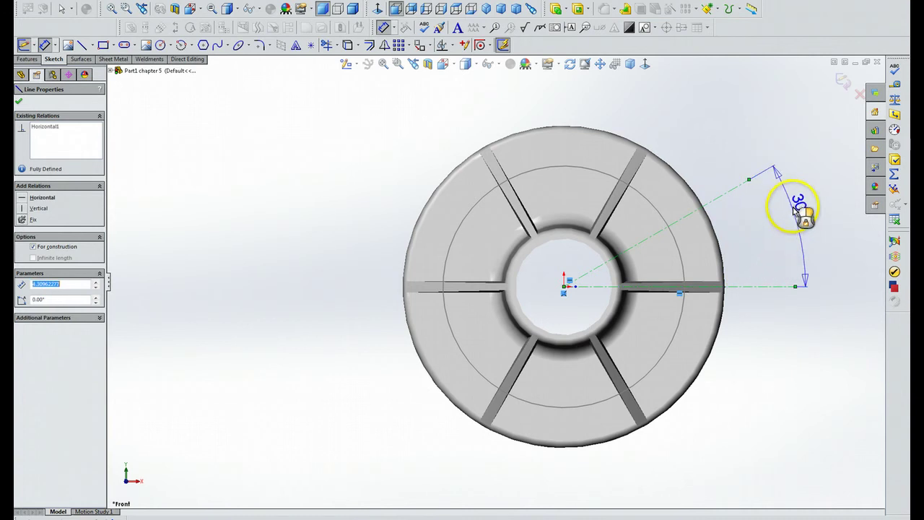
pyautogui.click(816, 220)
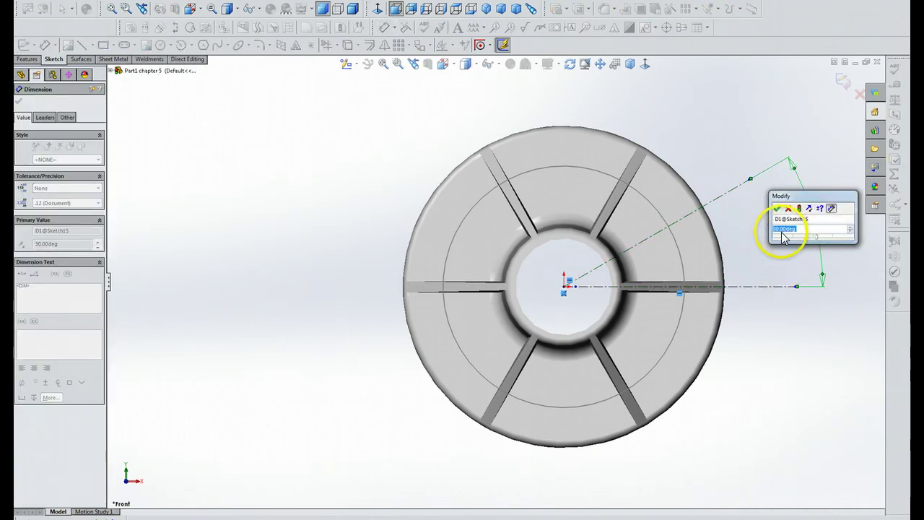
pyautogui.click(777, 208)
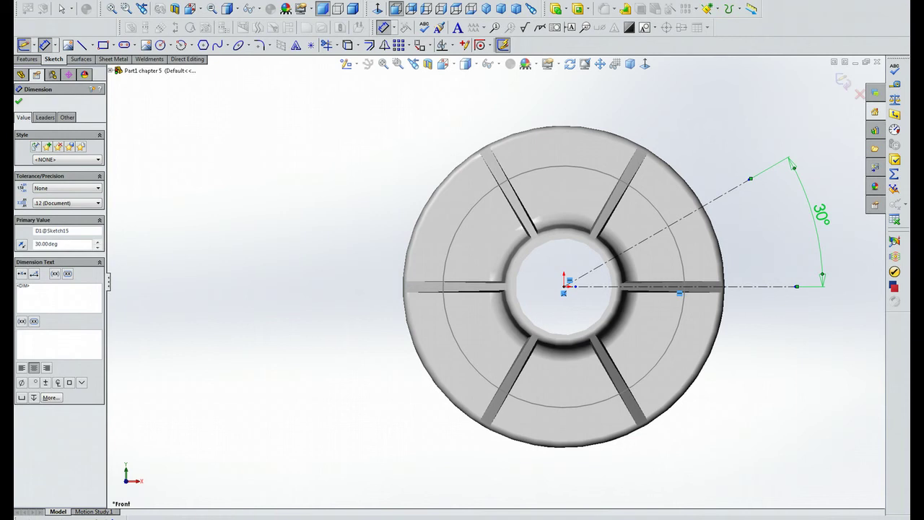
pyautogui.click(171, 45)
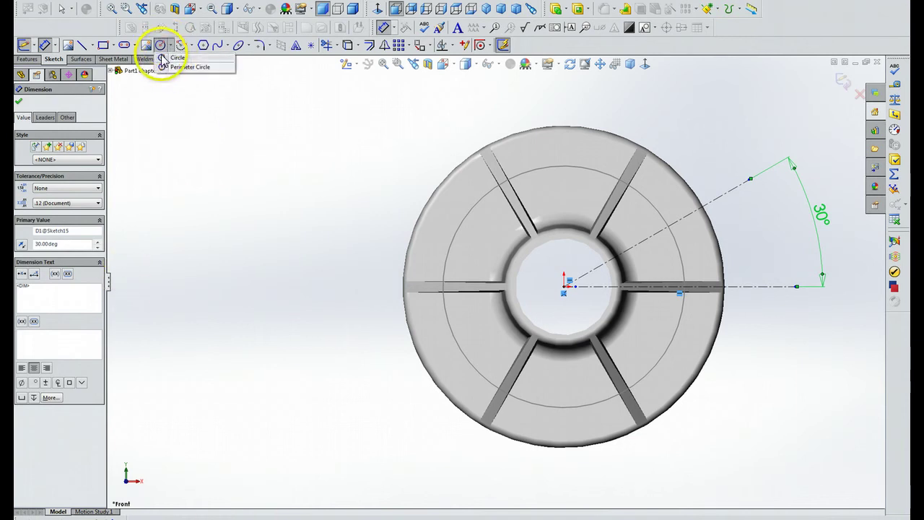
pyautogui.click(165, 55)
pyautogui.click(564, 285)
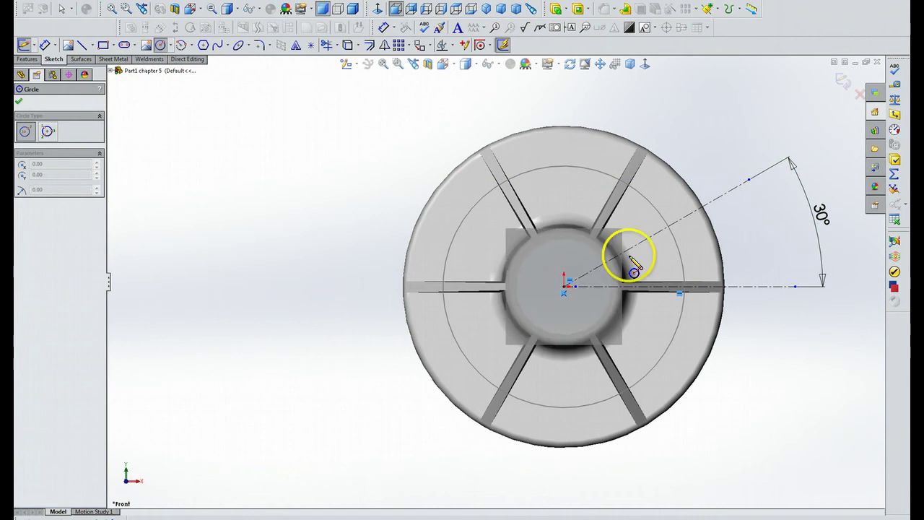
pyautogui.click(676, 245)
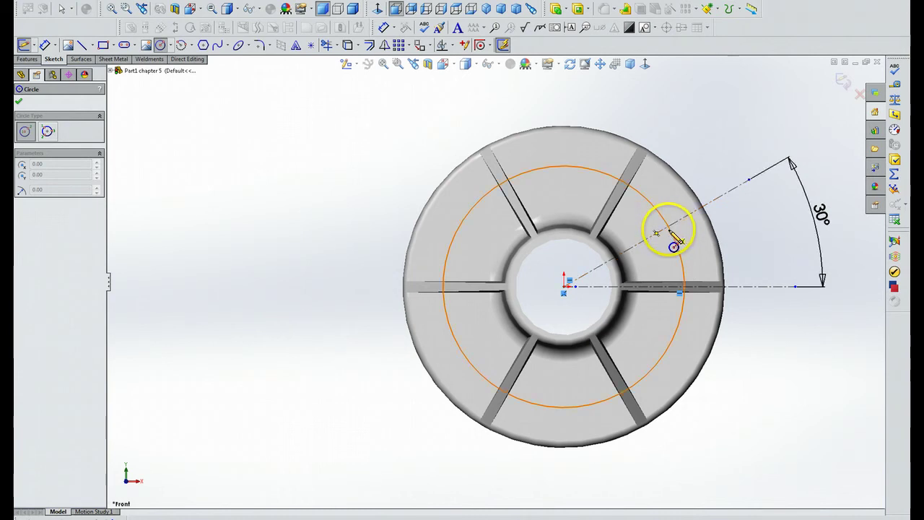
pyautogui.click(682, 287)
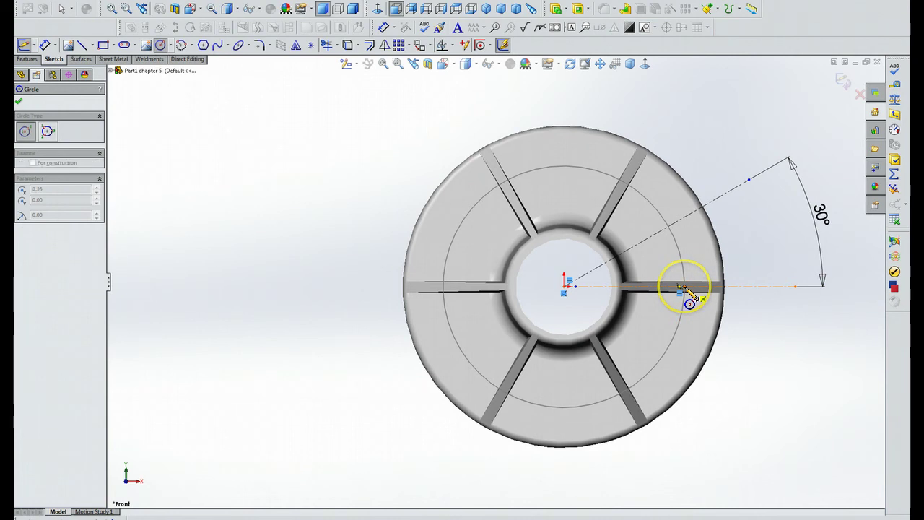
pyautogui.click(693, 299)
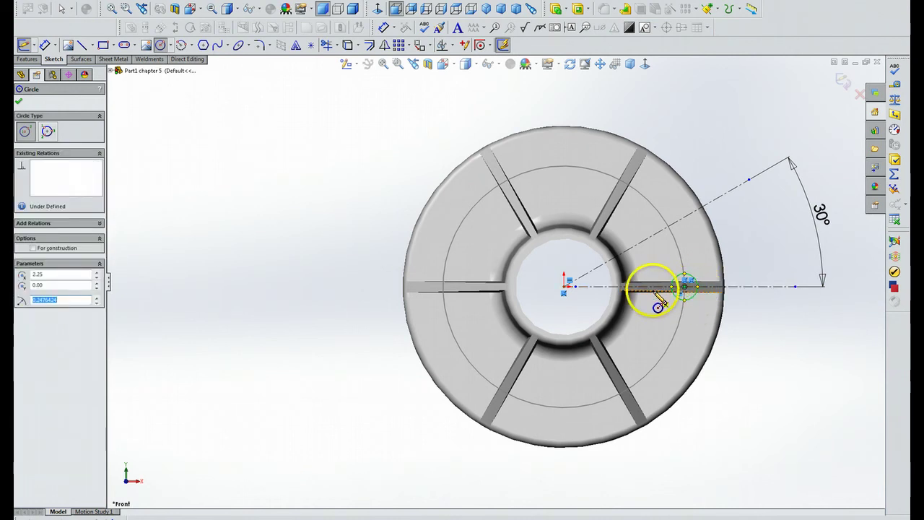
pyautogui.click(45, 45)
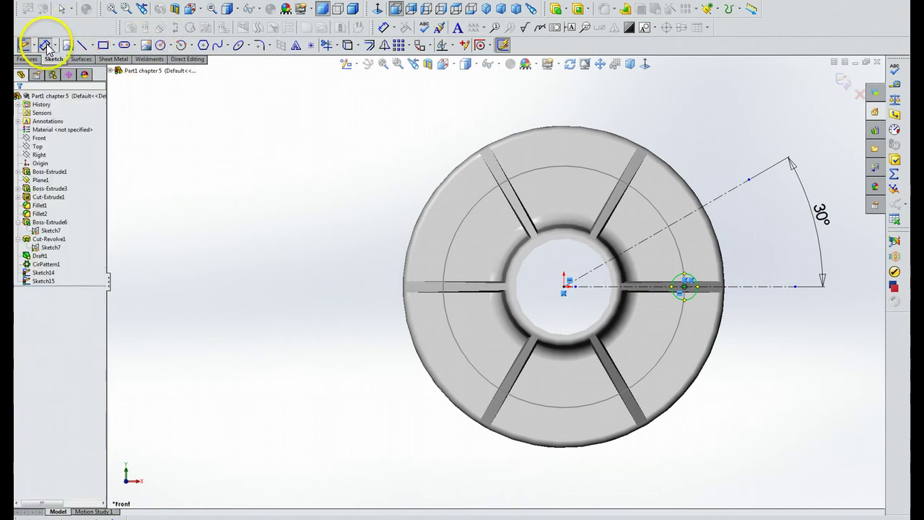
pyautogui.click(690, 275)
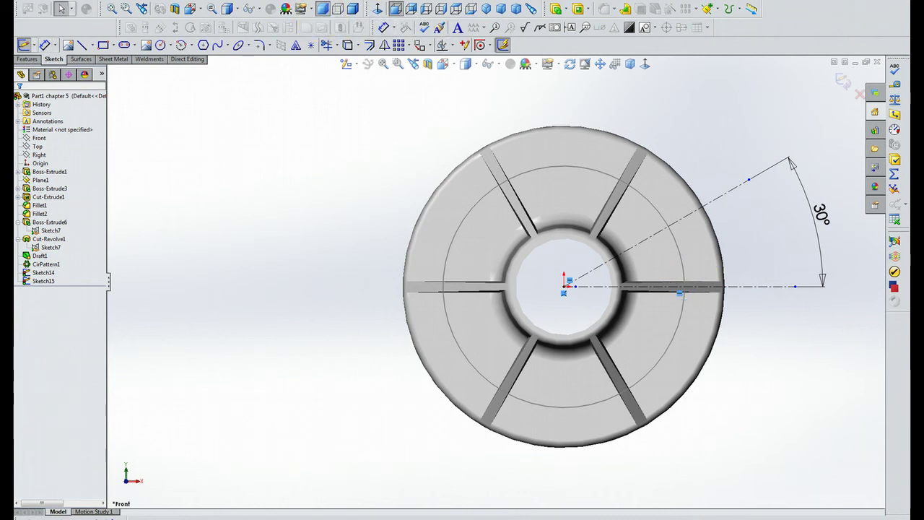
# Draw a small circle (radius about 0.11) where the 30° line meets the bolt circle
pyautogui.click(169, 46)
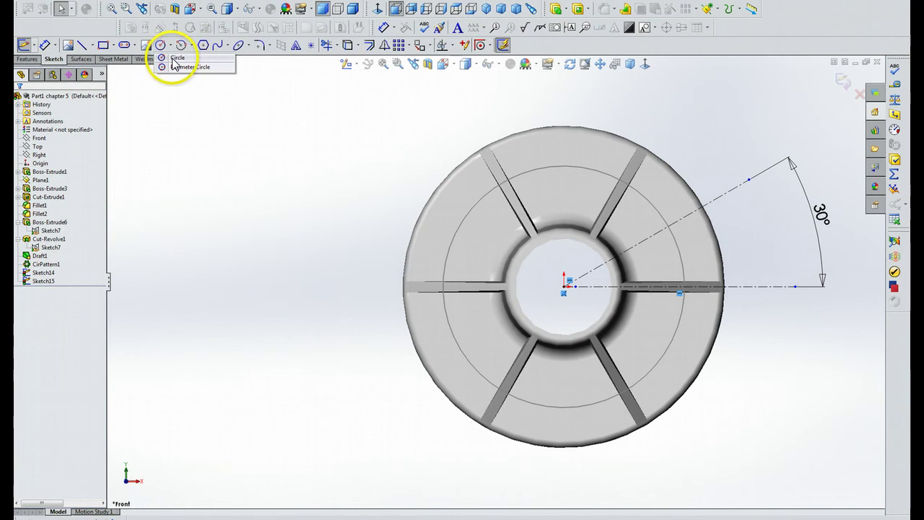
pyautogui.click(175, 58)
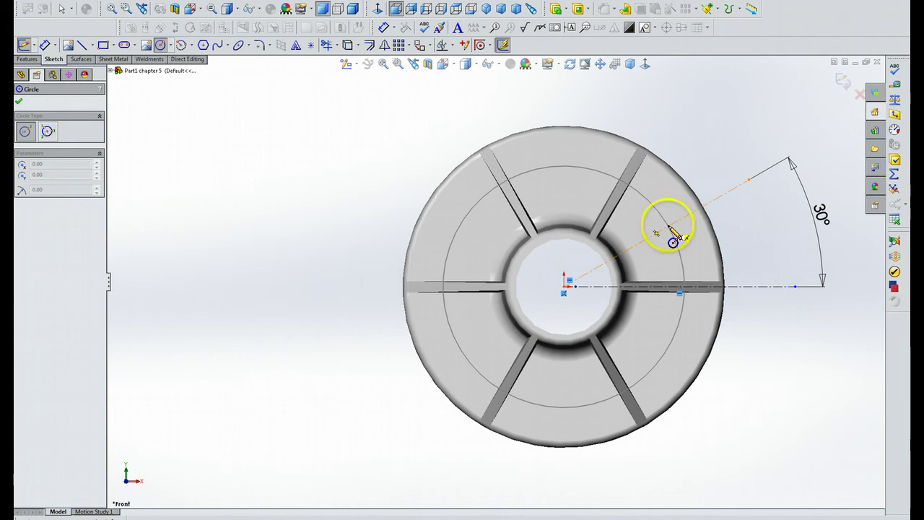
pyautogui.click(669, 227)
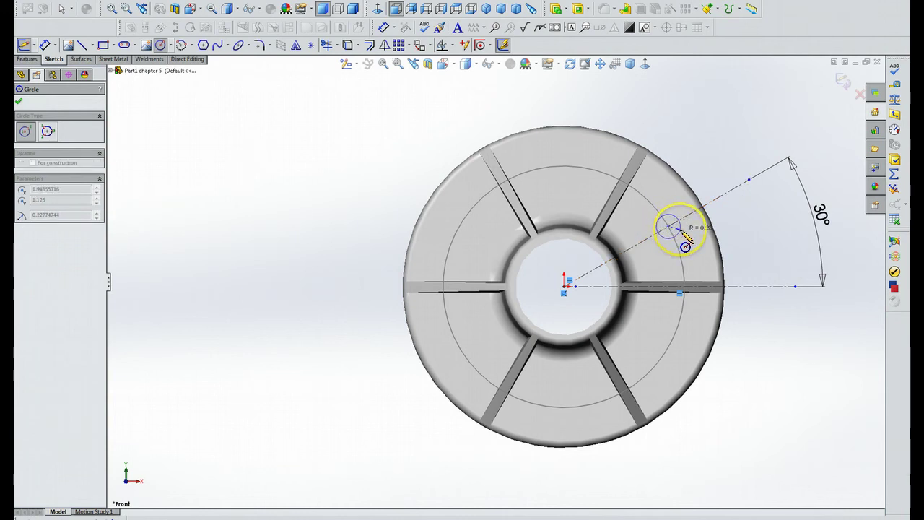
pyautogui.click(684, 245)
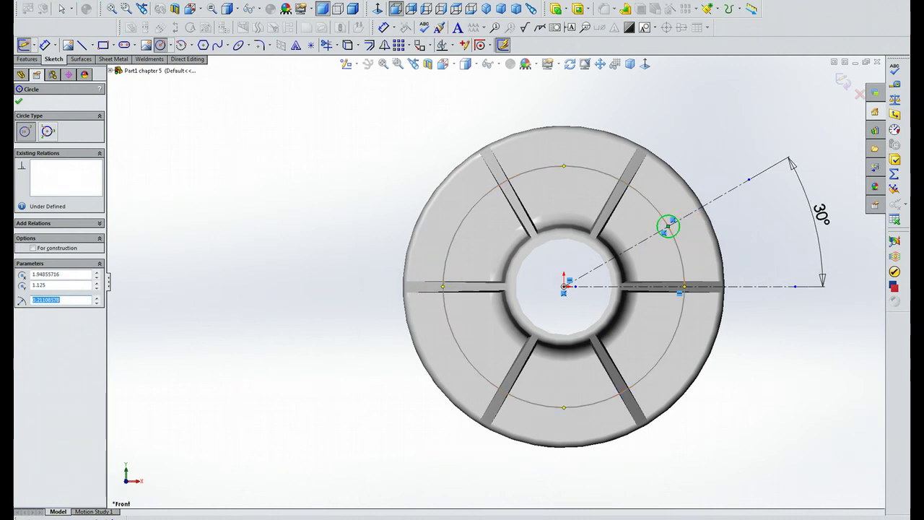
pyautogui.scroll(-5, 682, 223)
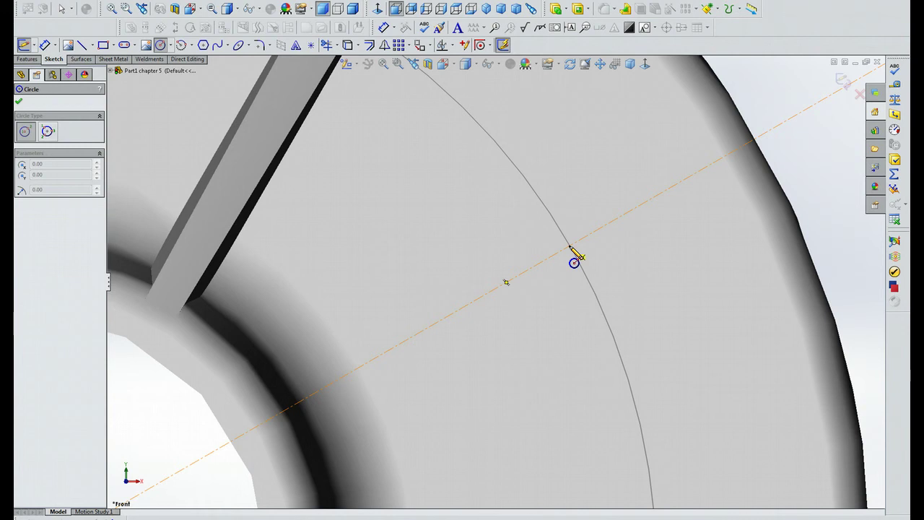
pyautogui.moveTo(569, 247); pyautogui.dragTo(596, 283)
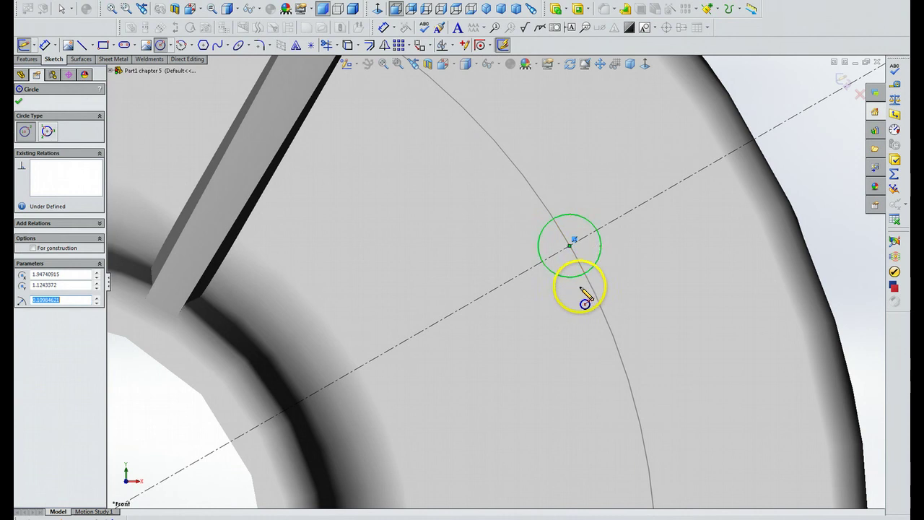
# Dimension the small hole circle's diameter to 0.375 in
pyautogui.click(44, 45)
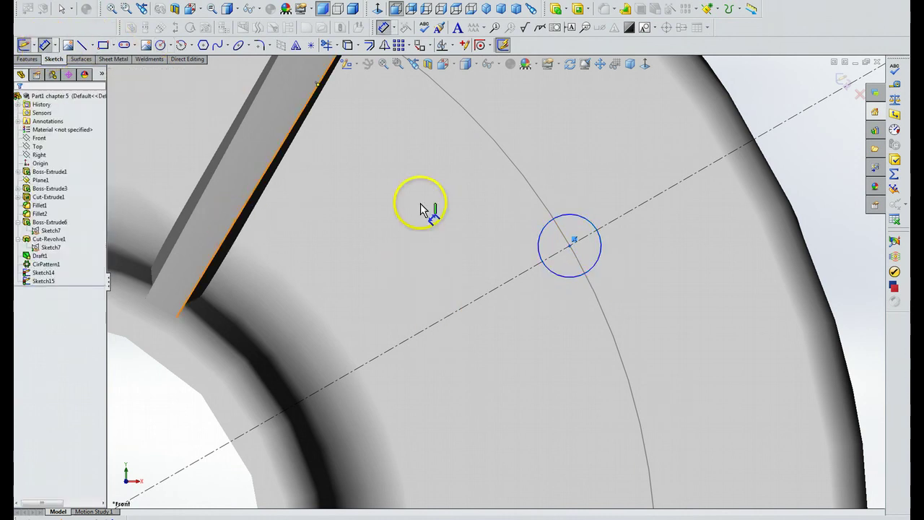
pyautogui.click(576, 219)
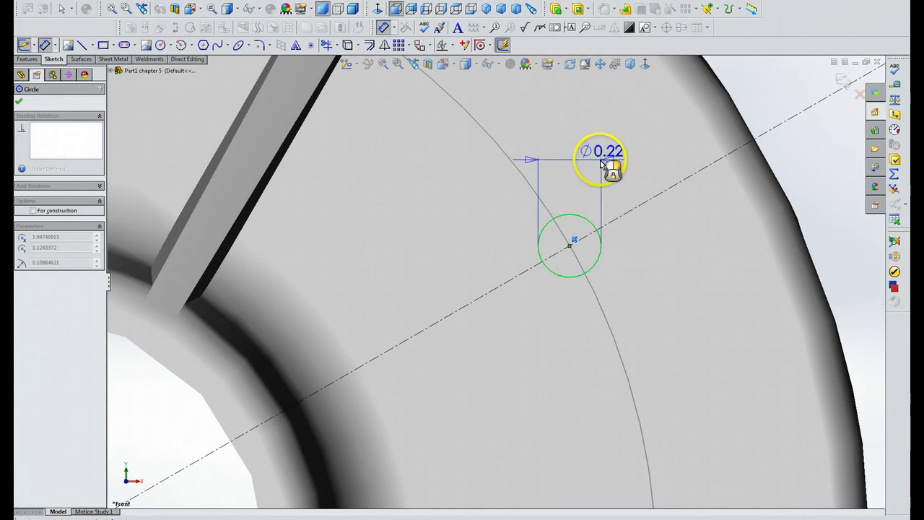
pyautogui.click(601, 157)
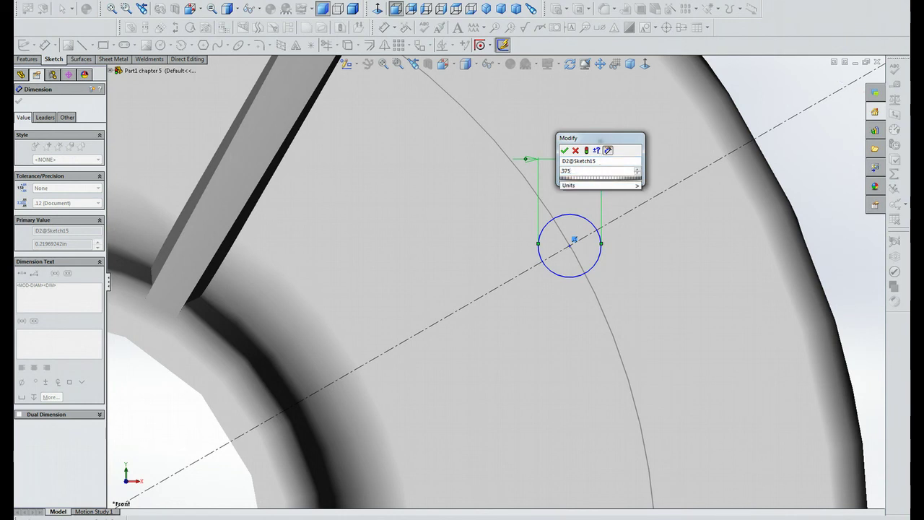
pyautogui.click(565, 151)
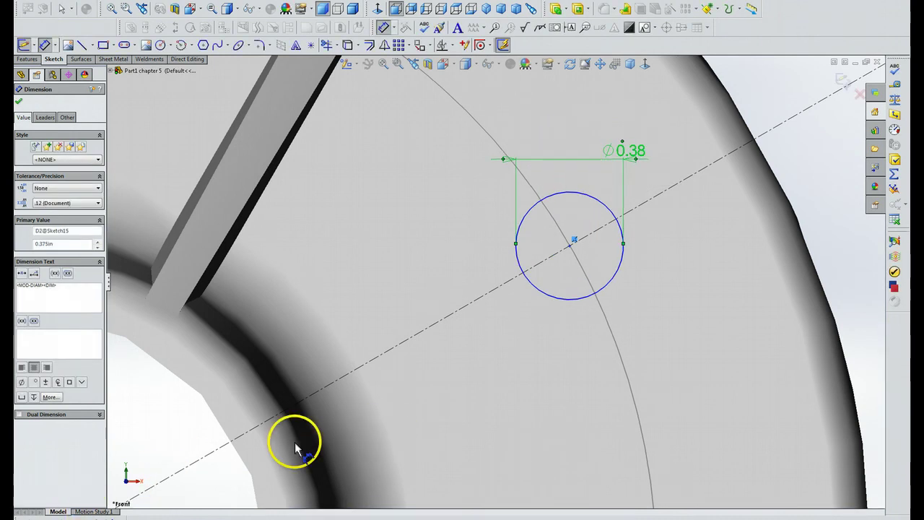
pyautogui.scroll(5, 295, 448)
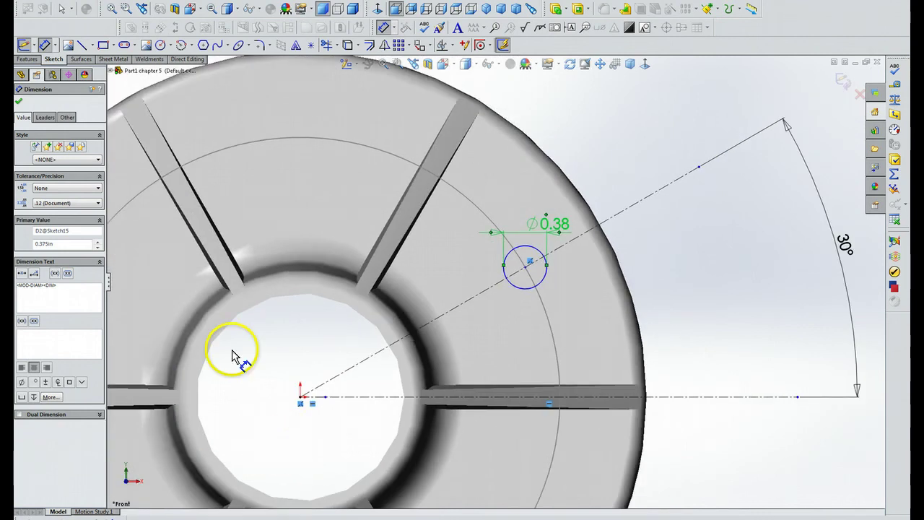
pyautogui.click(28, 59)
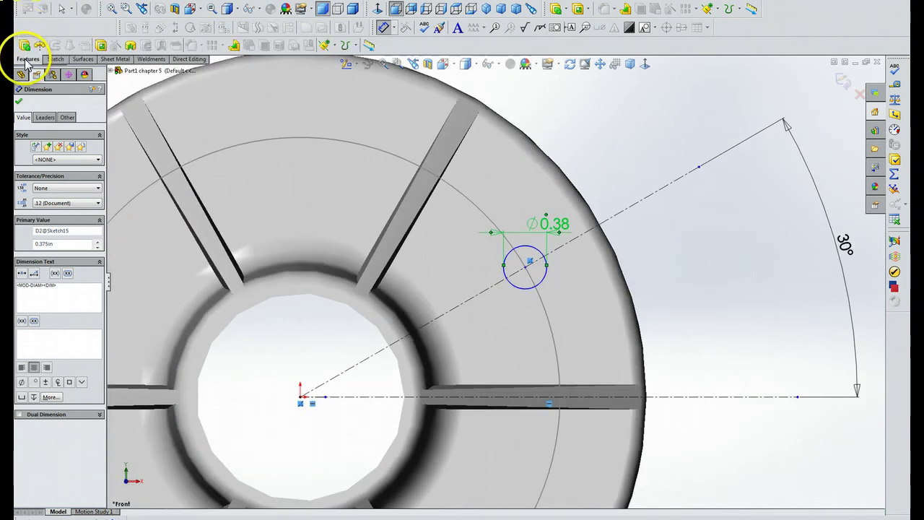
# Extruded-cut the 0.375 in circle Through All to make the bolt hole
pyautogui.click(101, 46)
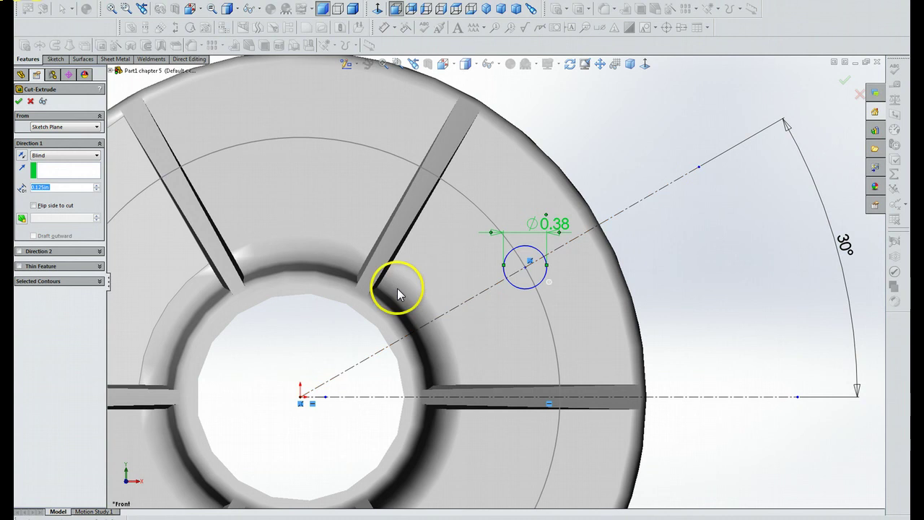
pyautogui.click(97, 156)
pyautogui.click(71, 171)
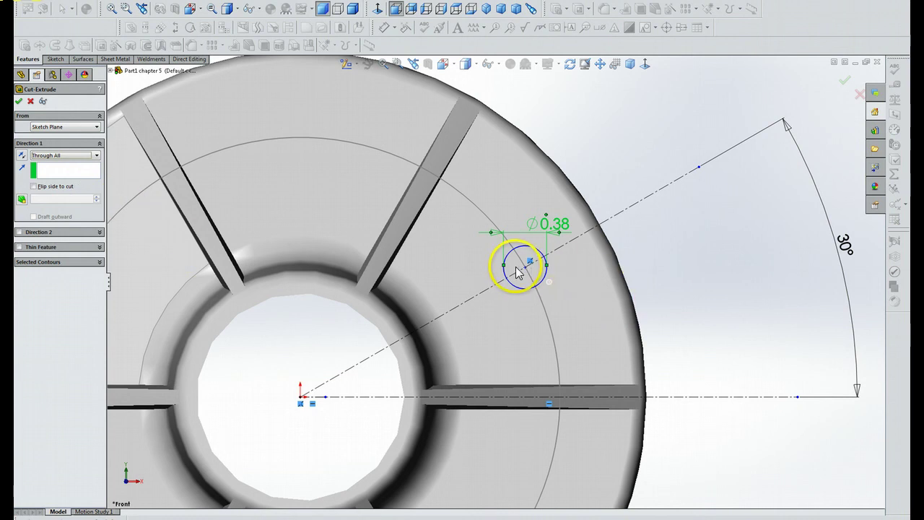
pyautogui.moveTo(517, 273)
pyautogui.mouseDown()
pyautogui.moveTo(531, 254)
pyautogui.moveTo(526, 261)
pyautogui.mouseUp()
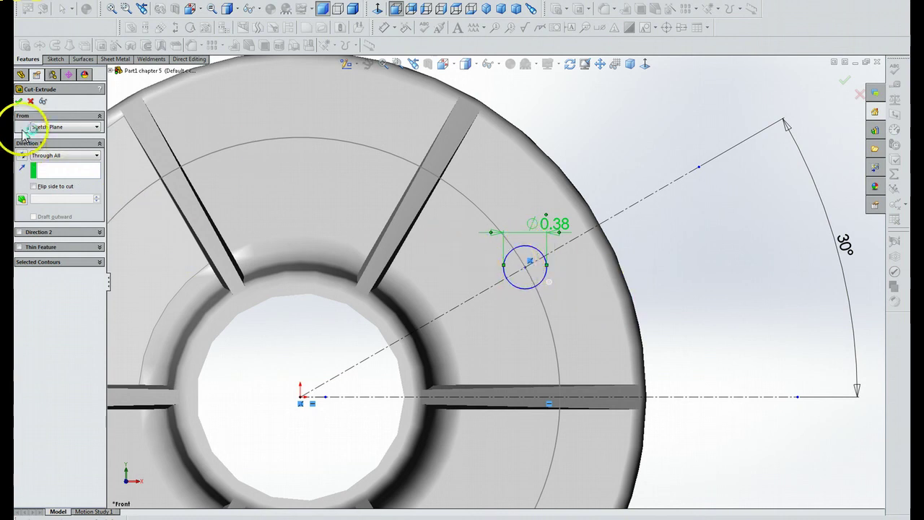
pyautogui.click(21, 103)
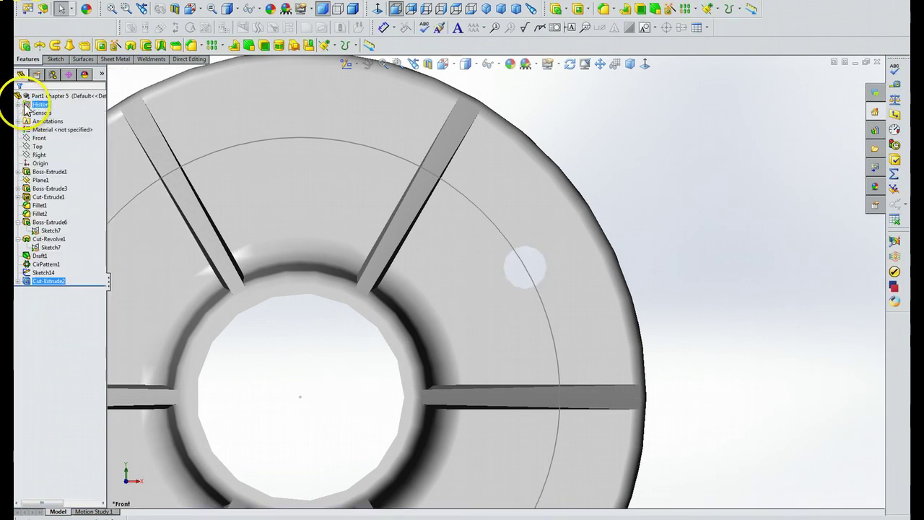
pyautogui.click(224, 48)
pyautogui.click(226, 65)
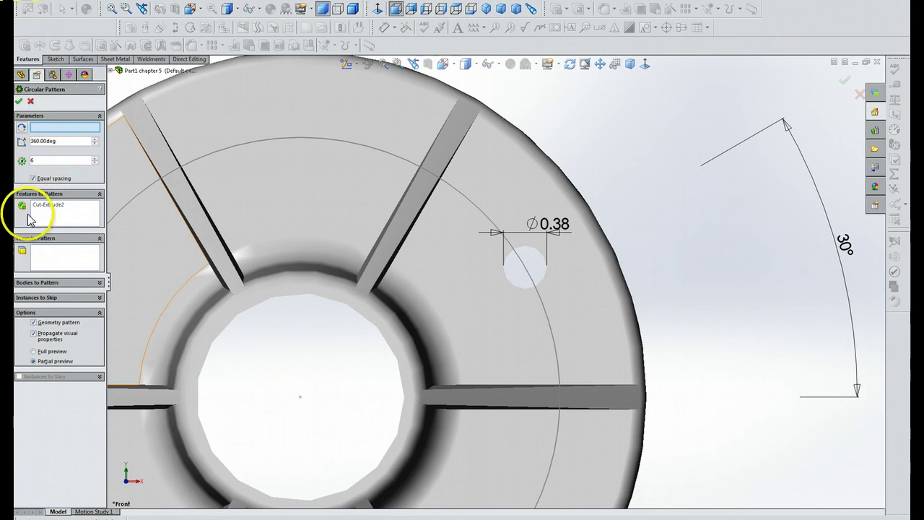
pyautogui.click(19, 102)
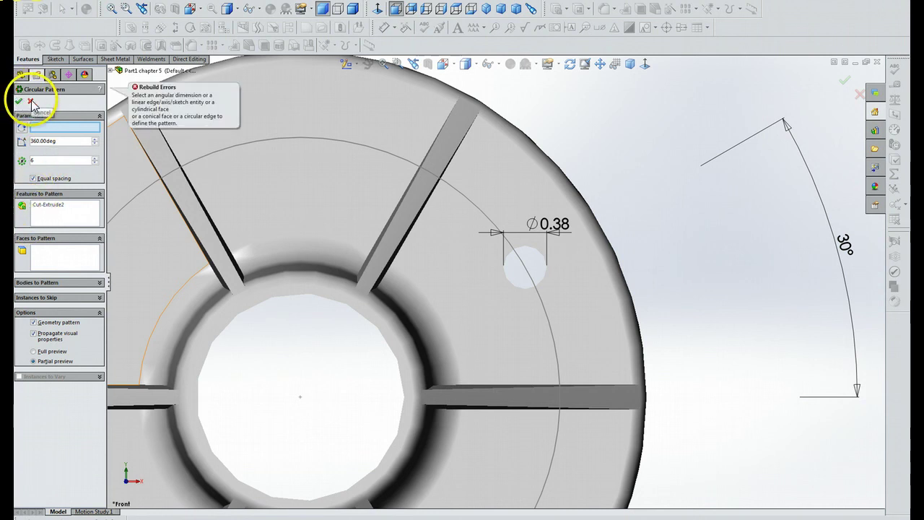
pyautogui.click(31, 102)
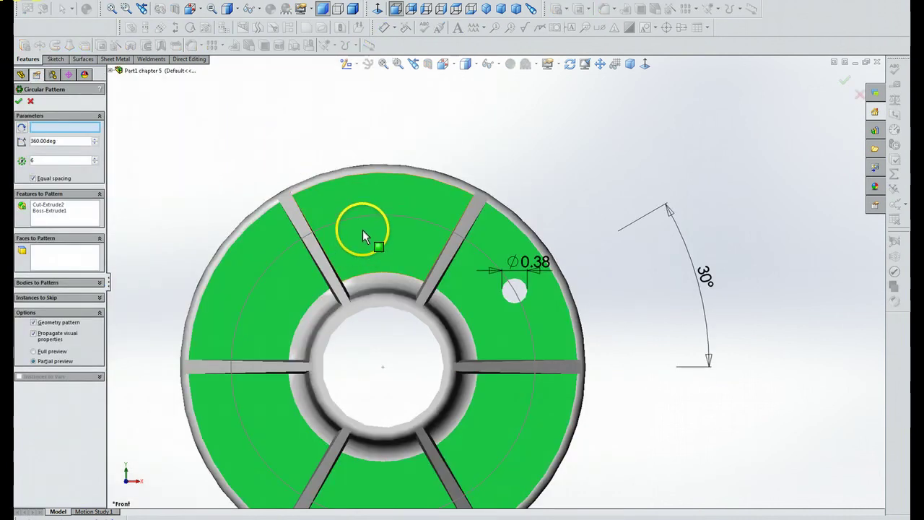
pyautogui.click(368, 217)
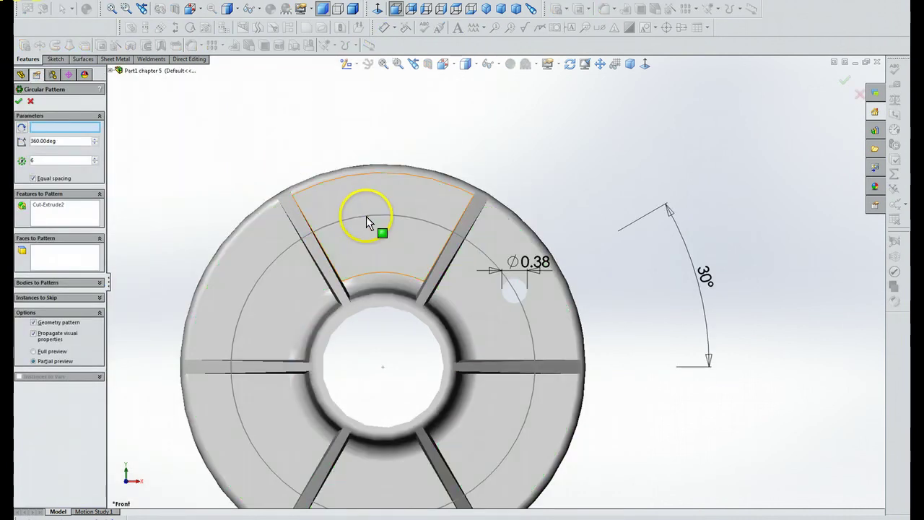
pyautogui.click(366, 216)
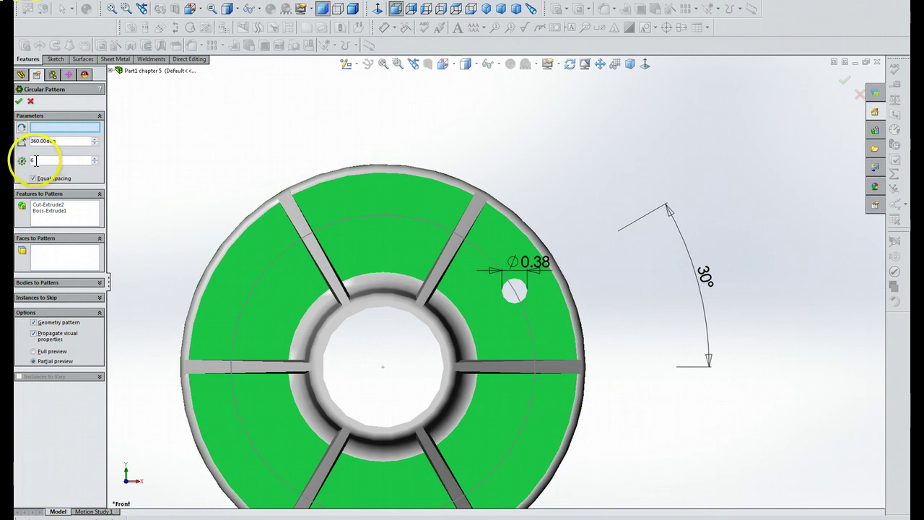
pyautogui.click(60, 206)
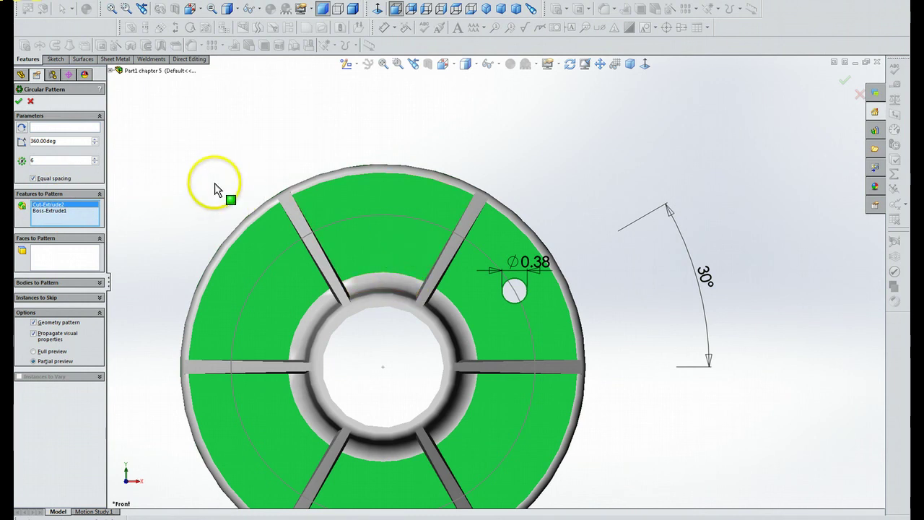
pyautogui.click(19, 102)
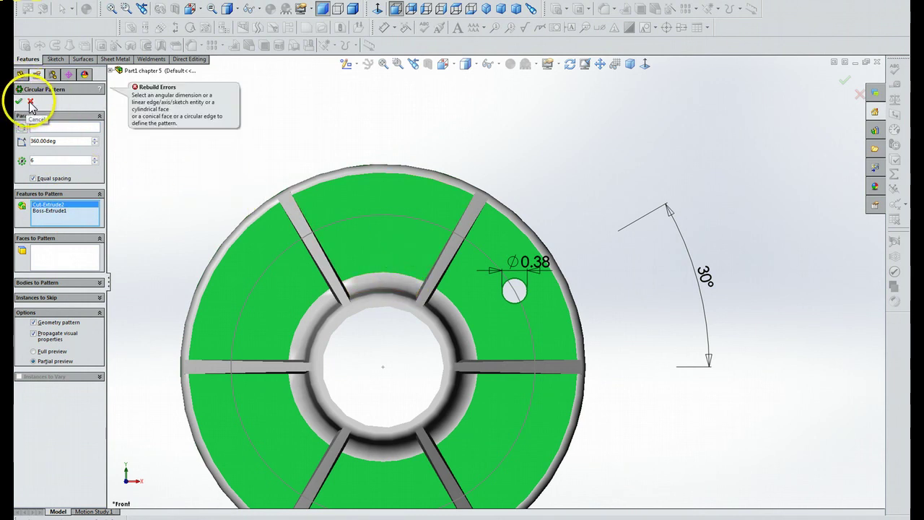
pyautogui.click(30, 102)
# Start a circular pattern of Cut-Extrude4 with 6 equal instances over 360°; it still needs an axis
pyautogui.scroll(-3, 217, 361)
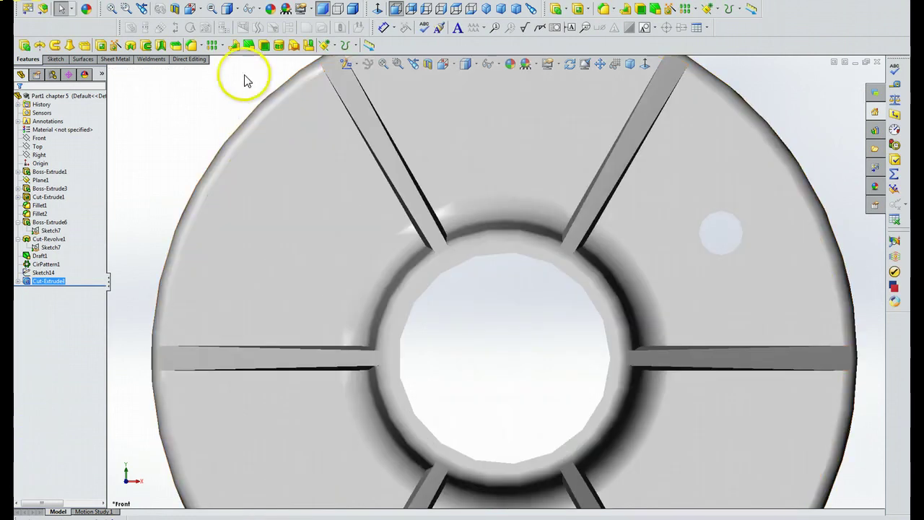
pyautogui.click(220, 45)
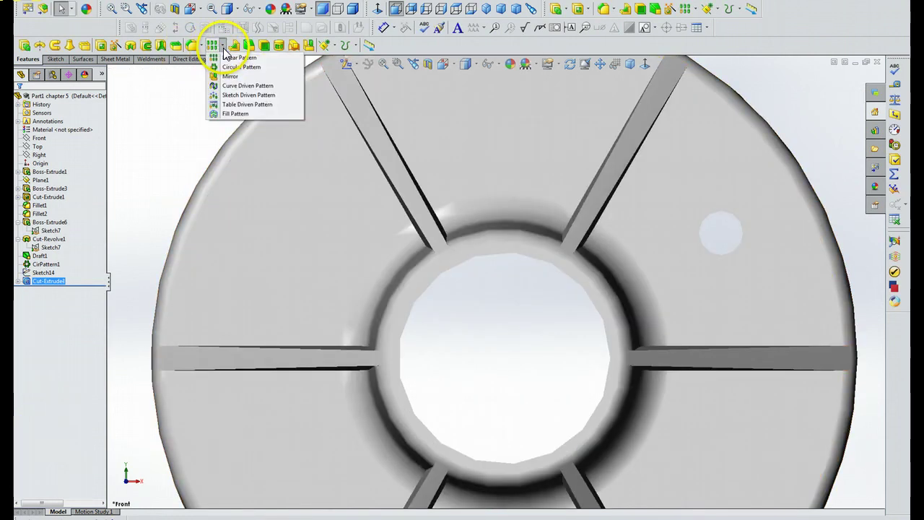
pyautogui.click(233, 67)
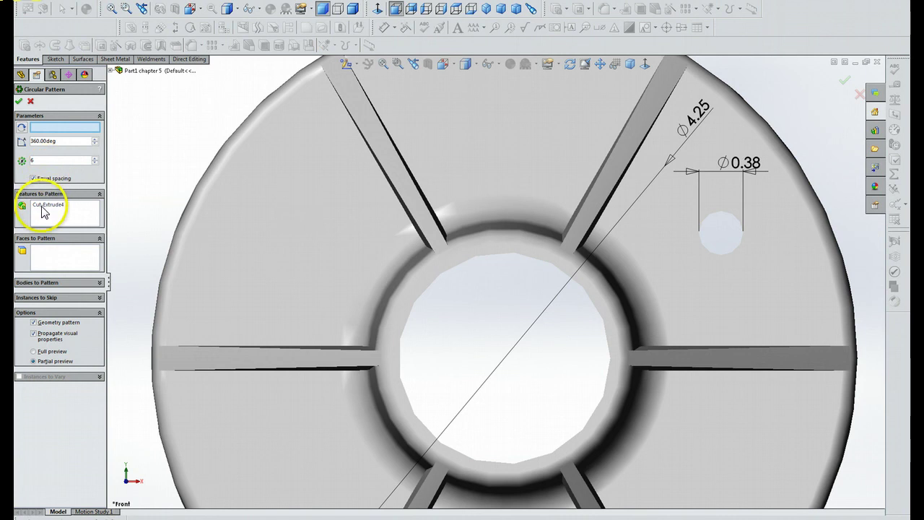
pyautogui.click(18, 102)
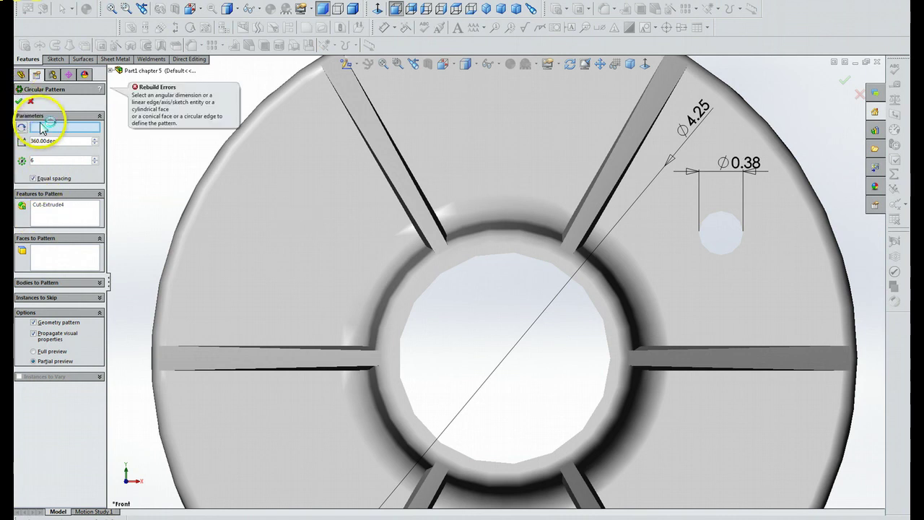